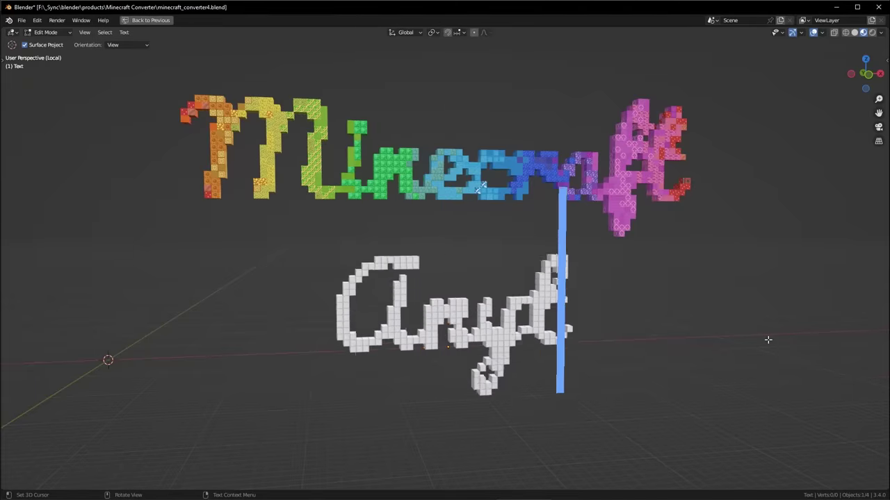
# Finish typing 'Anything' in the voxel text and return to Object Mode.
pyautogui.write('hing')
pyautogui.press('Tab')
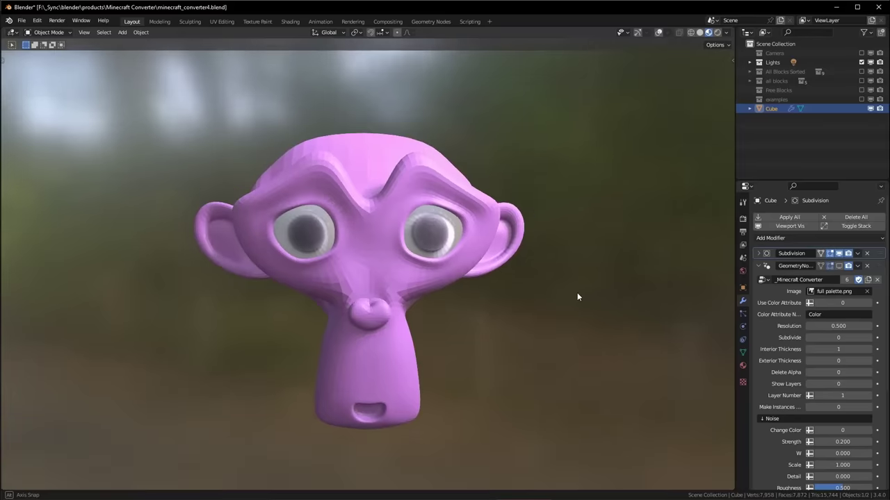
# Enable the Minecraft Converter modifier's viewport display so the monkey head shows as Minecraft blocks.
pyautogui.click(847, 265)
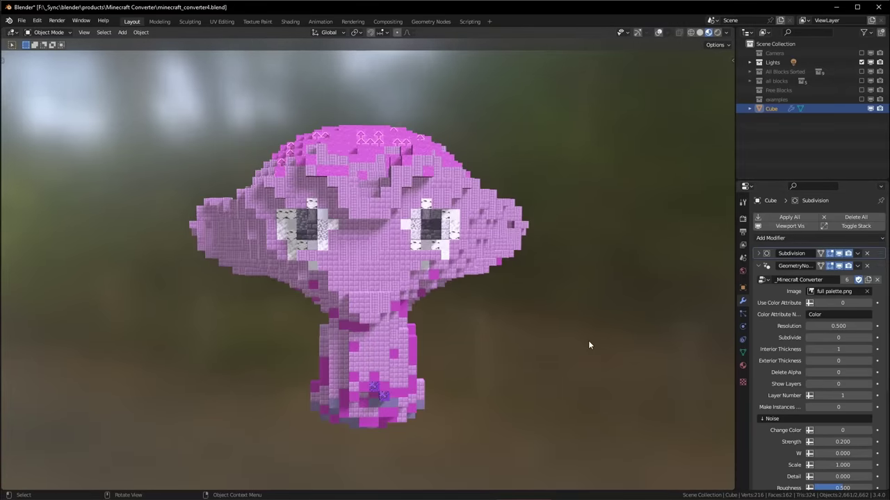
pyautogui.scroll(1, 588, 344)
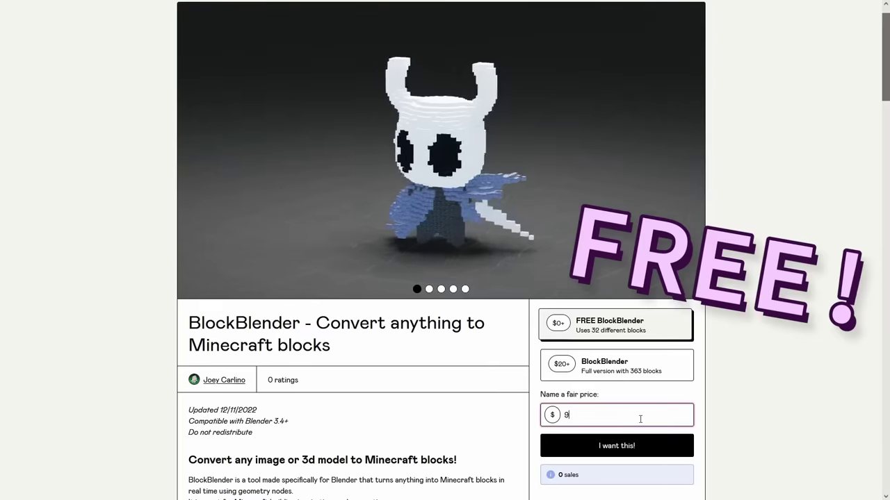
pyautogui.write('999999')
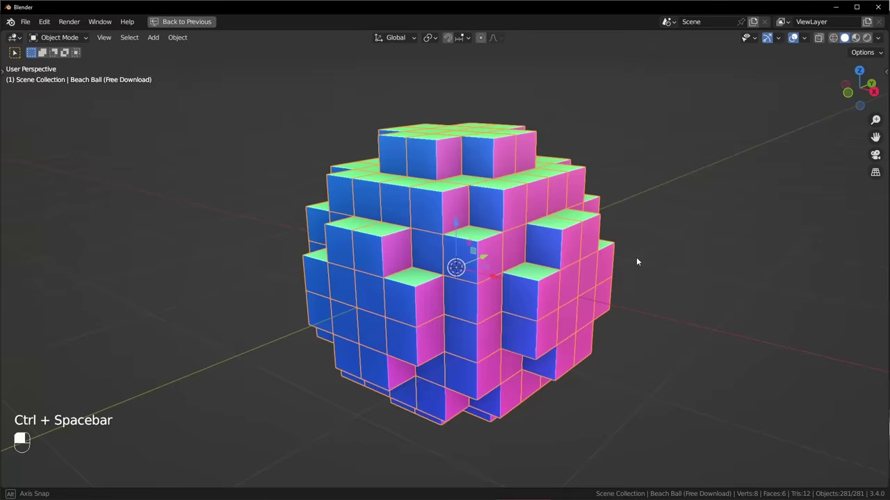
pyautogui.moveTo(636, 257); pyautogui.dragTo(740, 257, button='middle')
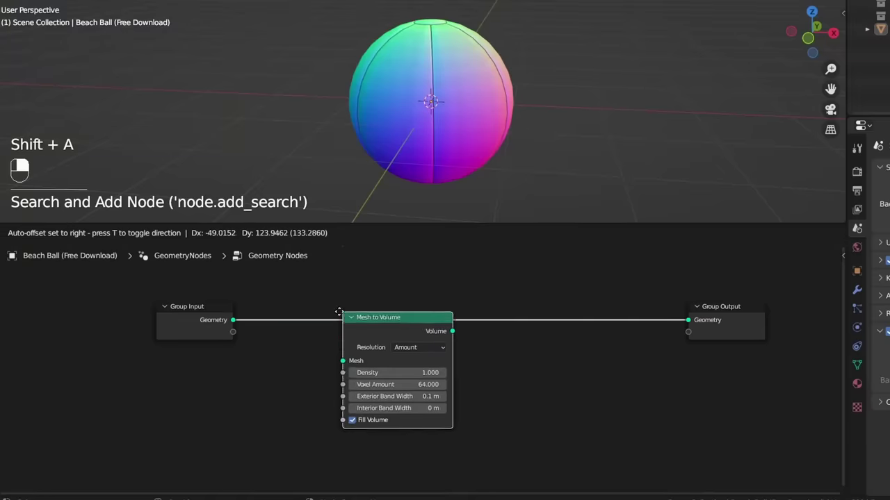
# Convert the sphere with Mesh to Volume in Size mode, then distribute points on a grid.
pyautogui.click(322, 299)
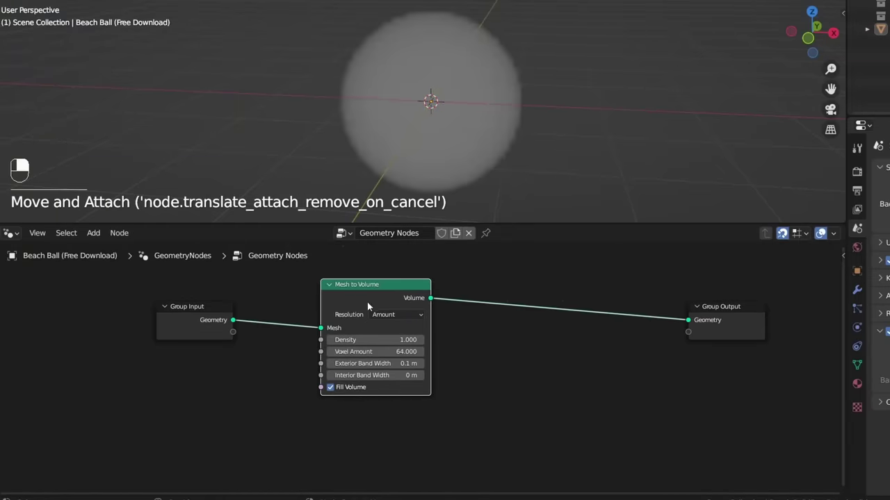
pyautogui.click(388, 340)
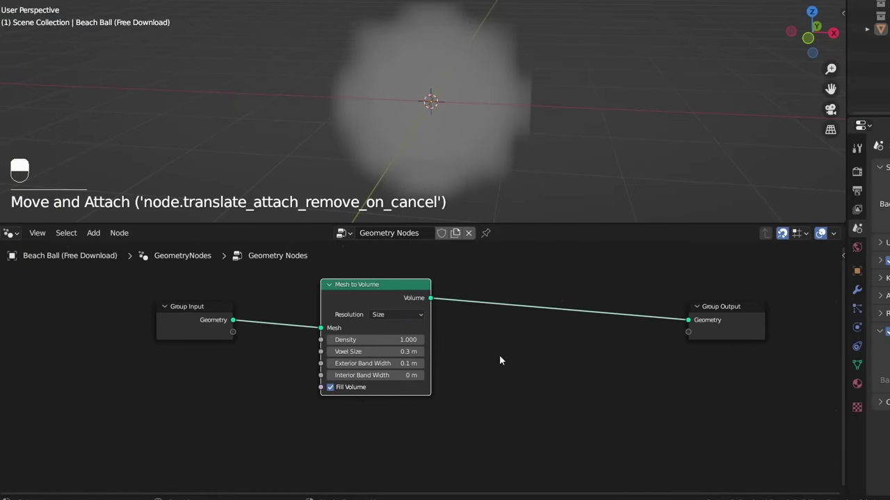
pyautogui.hotkey('shift', 'a')
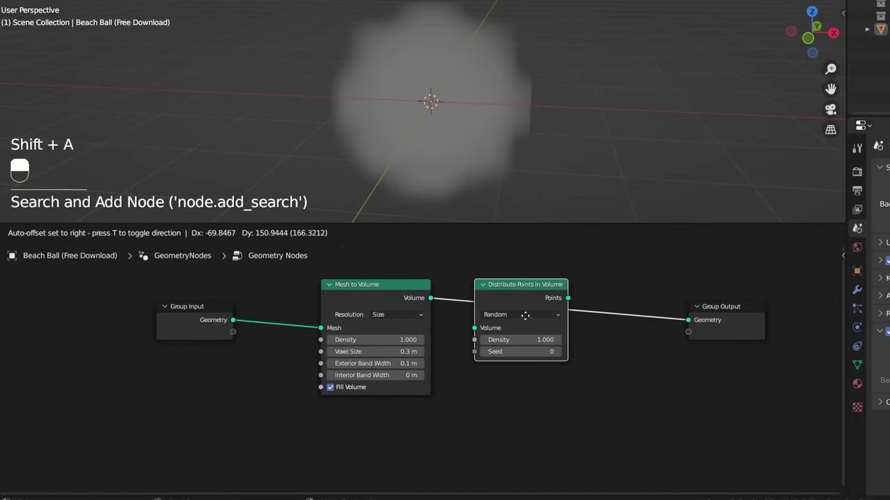
pyautogui.click(525, 313)
pyautogui.click(524, 314)
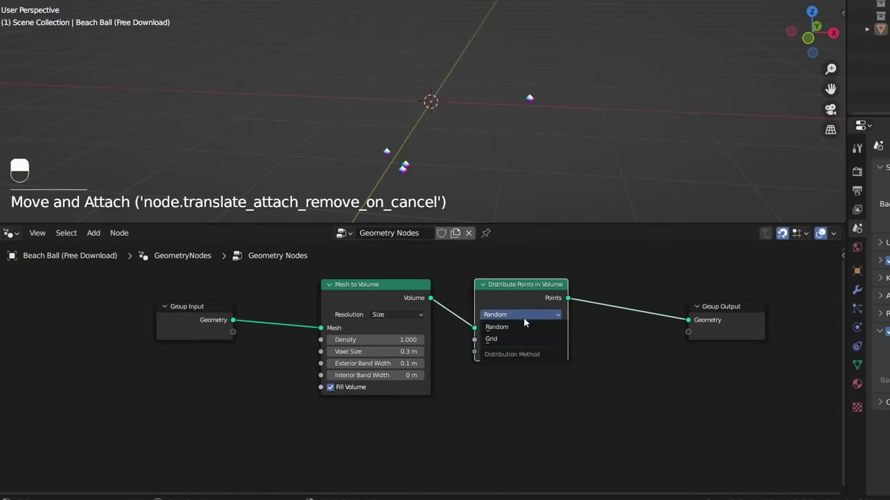
pyautogui.click(518, 338)
# Instance a collapsed Cube on the points, with the 0.300 Value driving instance scale.
pyautogui.hotkey('shift', 'a')
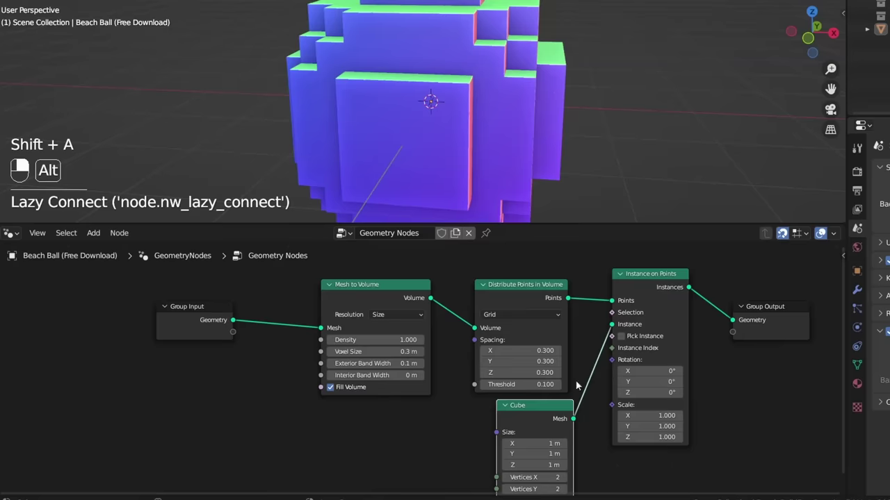
pyautogui.click(505, 406)
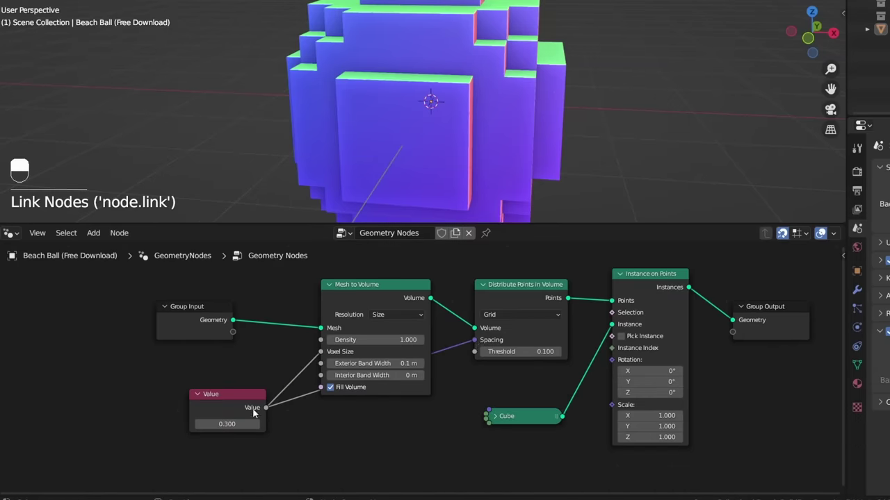
pyautogui.moveTo(608, 422); pyautogui.dragTo(614, 405)
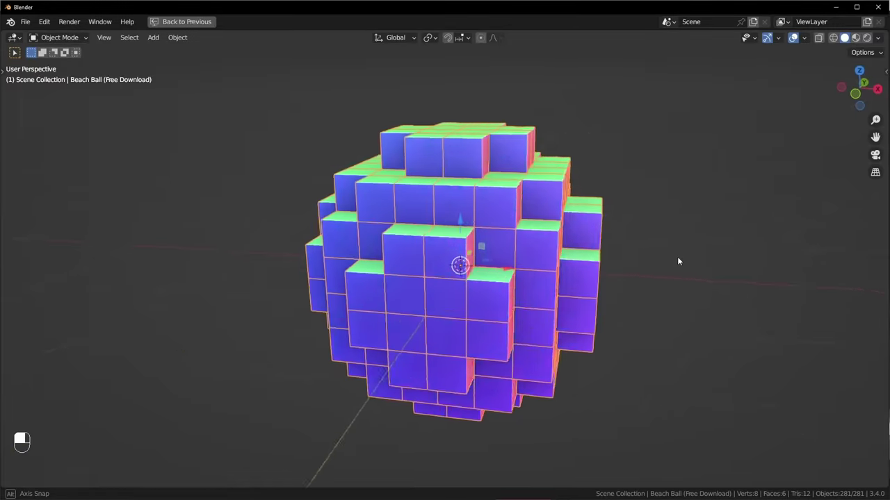
# Drag the Hue node's colour wheel to shift the foliage from pinkish red through blue to green.
pyautogui.moveTo(715, 258); pyautogui.dragTo(740, 257, button='middle')
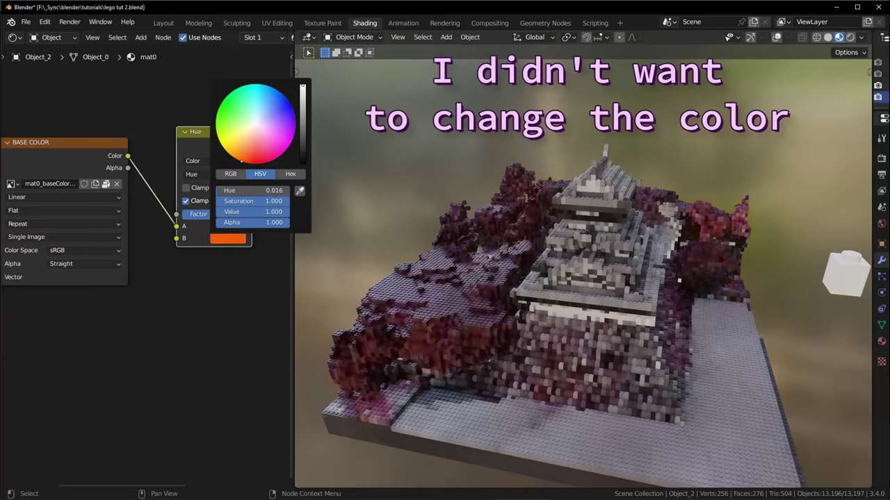
pyautogui.moveTo(261, 84); pyautogui.dragTo(289, 104)
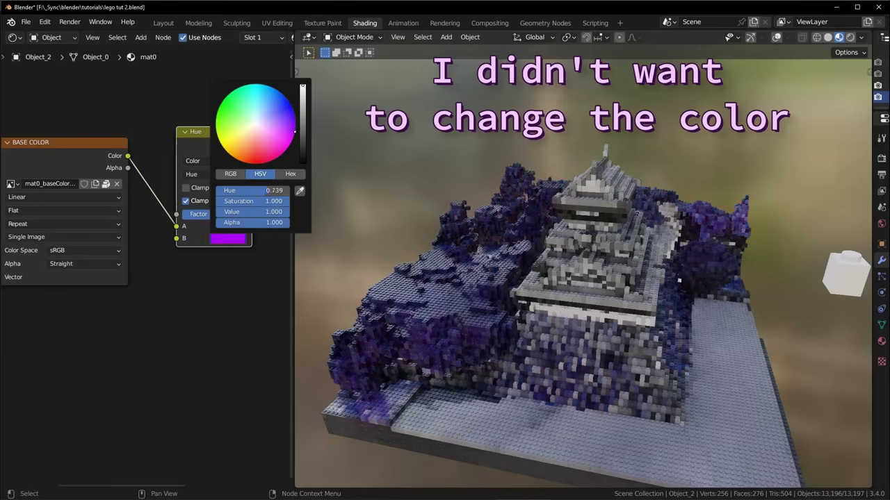
pyautogui.moveTo(267, 162); pyautogui.dragTo(224, 146)
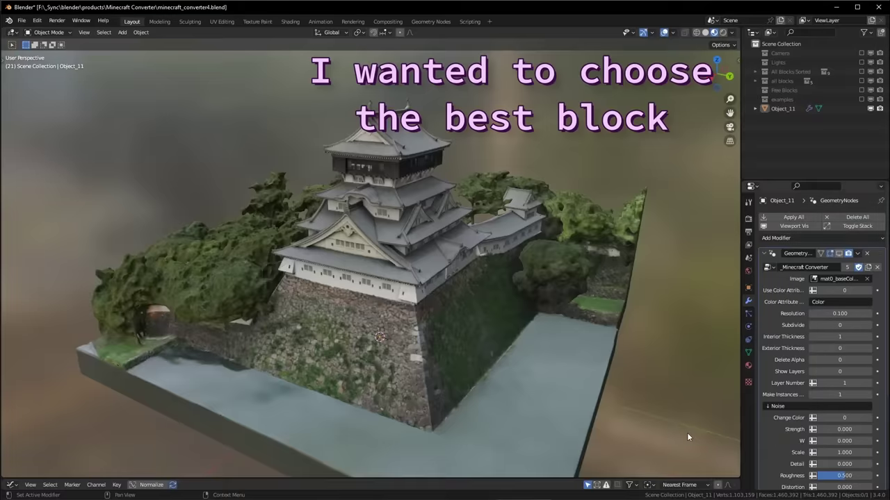
pyautogui.scroll(6, 453, 325)
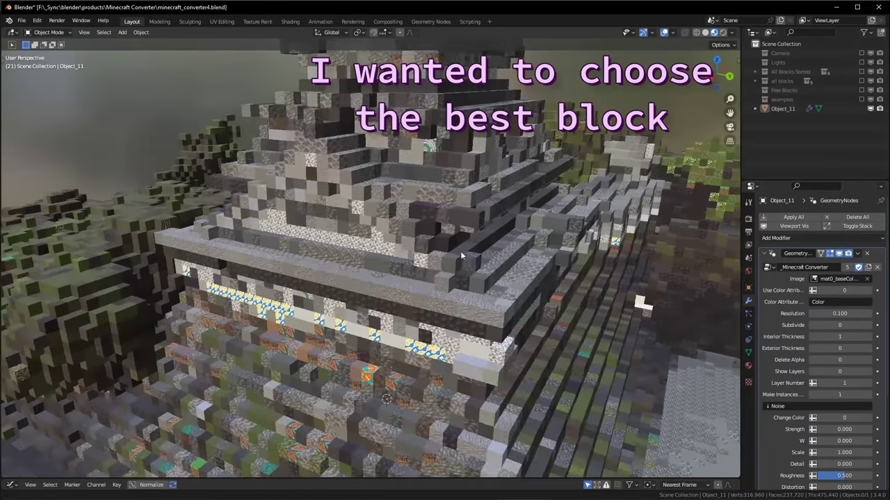
pyautogui.scroll(5, 460, 251)
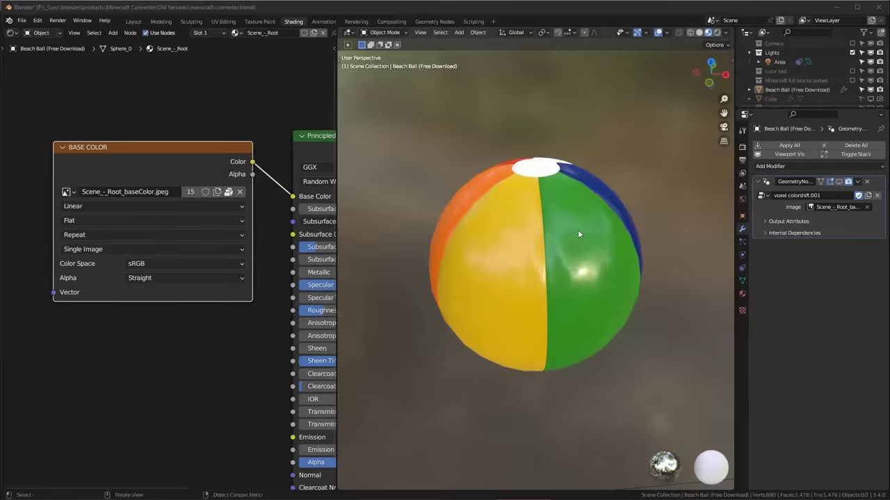
# Add an Image Texture fed by the UVMap Named Attribute and arrange the Sample Nearest node.
pyautogui.moveTo(578, 229)
pyautogui.mouseDown(button='middle')
pyautogui.moveTo(597, 229)
pyautogui.moveTo(578, 228)
pyautogui.mouseUp(button='middle')
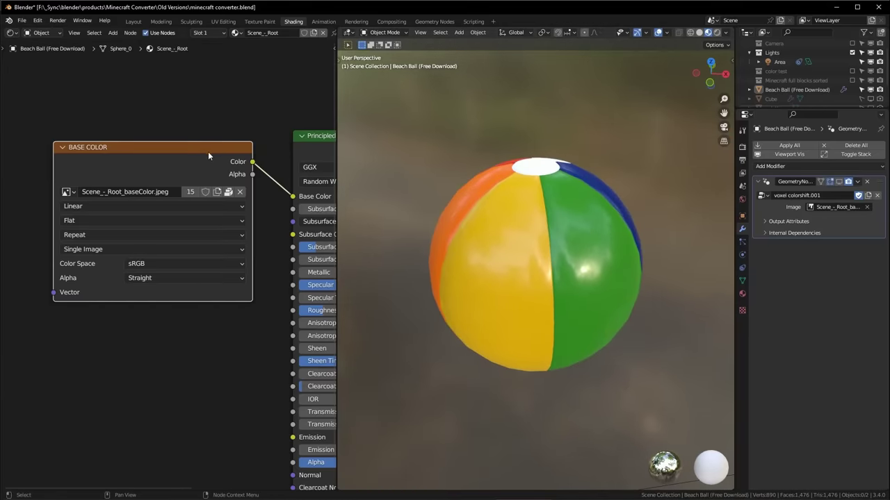
pyautogui.moveTo(208, 152)
pyautogui.mouseDown()
pyautogui.moveTo(228, 141)
pyautogui.moveTo(212, 150)
pyautogui.mouseUp()
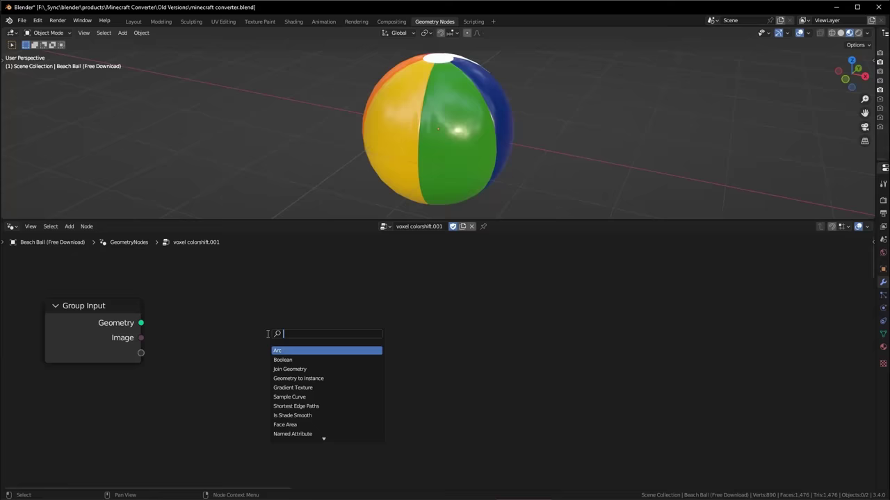
pyautogui.press('Return')
pyautogui.moveTo(213, 411); pyautogui.dragTo(262, 395)
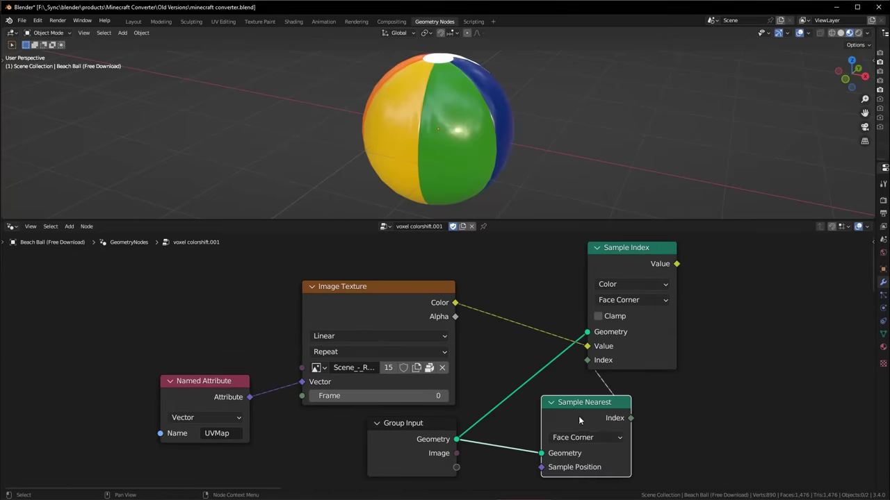
pyautogui.moveTo(593, 399); pyautogui.dragTo(632, 396)
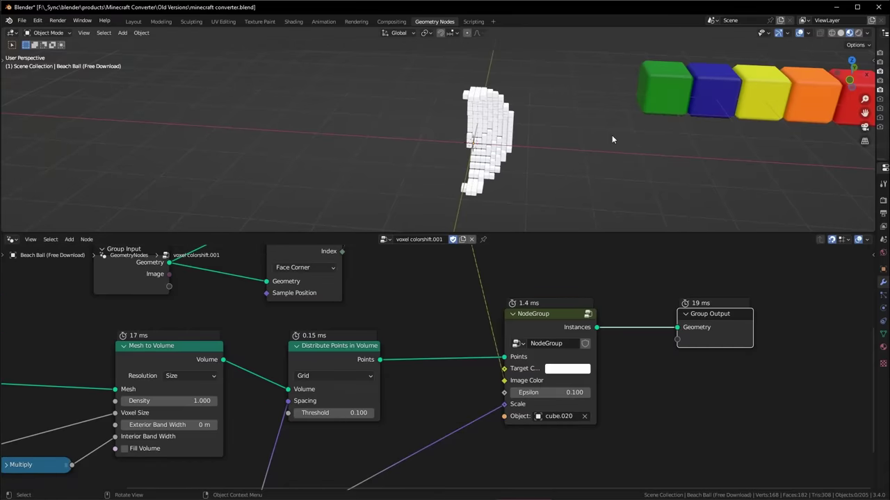
pyautogui.moveTo(611, 135); pyautogui.dragTo(682, 140, button='middle')
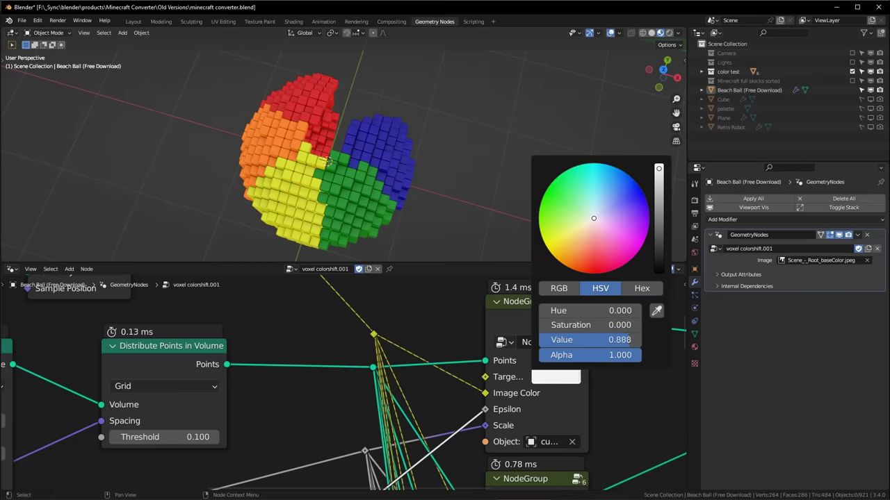
# Brighten the target colour, move the third Single Block, and pick colours for the fourth and fifth blocks.
pyautogui.moveTo(630, 340)
pyautogui.mouseDown()
pyautogui.moveTo(602, 340)
pyautogui.moveTo(638, 340)
pyautogui.moveTo(625, 339)
pyautogui.mouseUp()
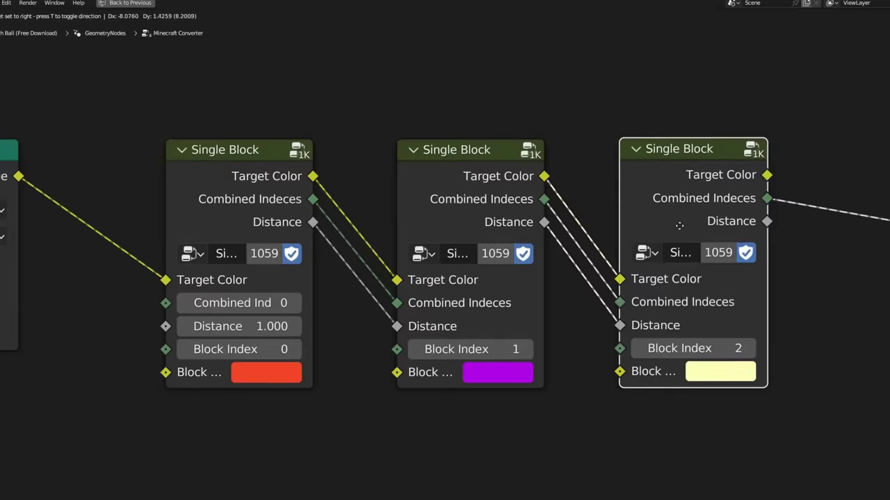
pyautogui.moveTo(677, 224); pyautogui.dragTo(681, 228)
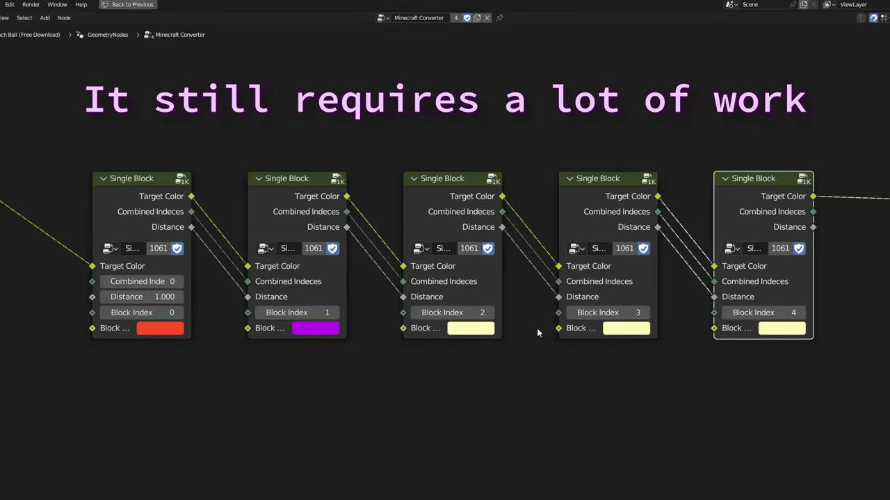
pyautogui.click(626, 328)
pyautogui.click(781, 328)
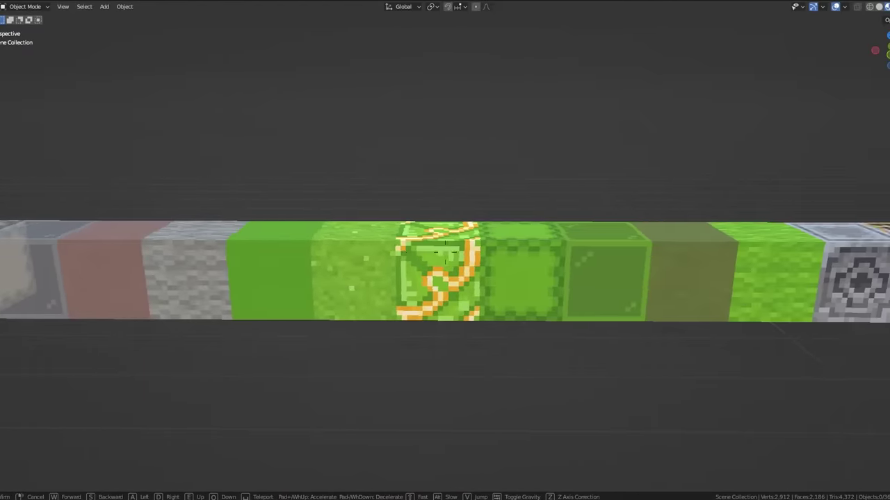
# Walk back from the well and stack two cactus blocks on the sand.
pyautogui.press('d')
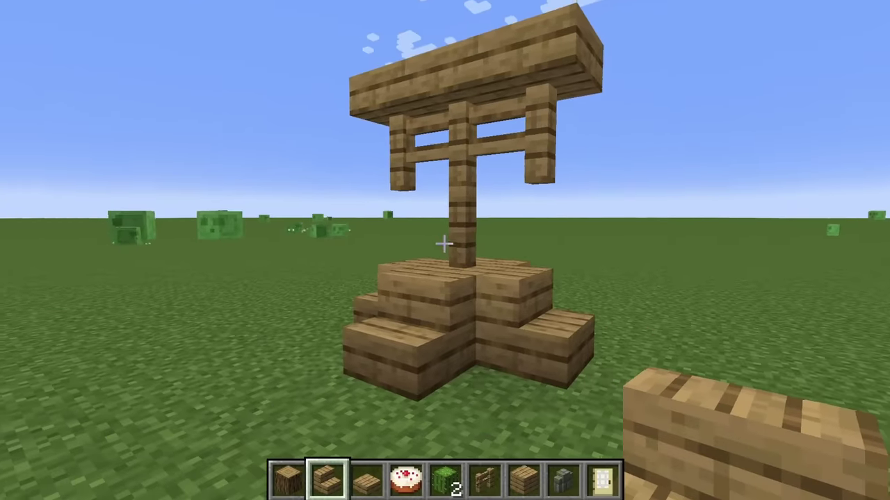
pyautogui.press('d')
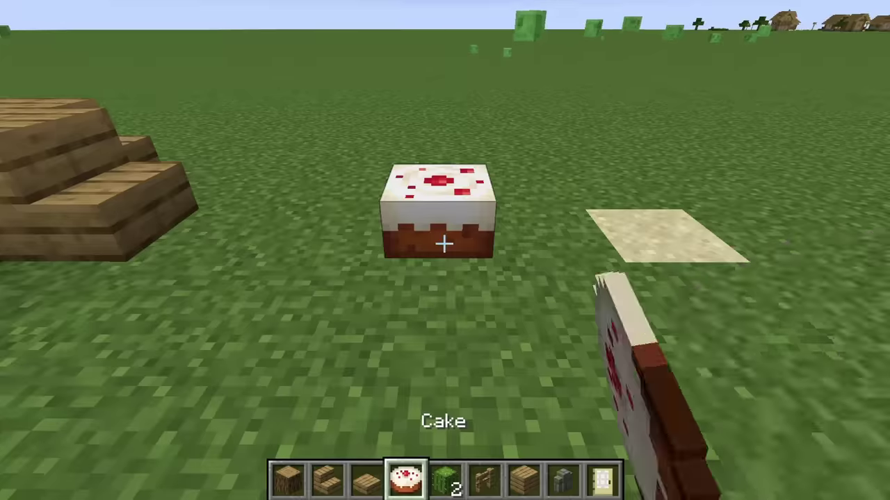
pyautogui.press('5')
pyautogui.rightClick(445, 243)
pyautogui.rightClick(445, 243)
# Place an oak fence post and a row of two mossy stone brick walls.
pyautogui.press('6')
pyautogui.rightClick(445, 243)
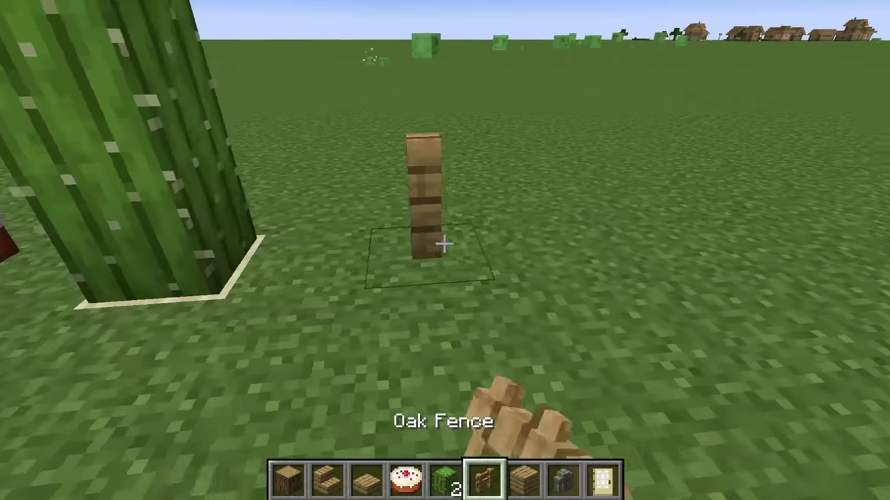
pyautogui.press('8')
pyautogui.rightClick(444, 243)
pyautogui.rightClick(445, 243)
pyautogui.rightClick(445, 244)
# Switch to the door, then search Google for 'download all minecraft blocks blender'.
pyautogui.press('9')
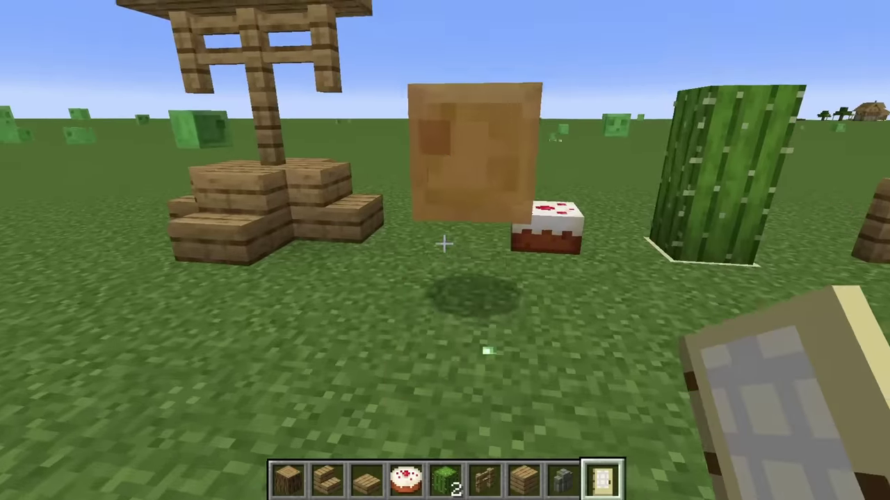
pyautogui.press('w')
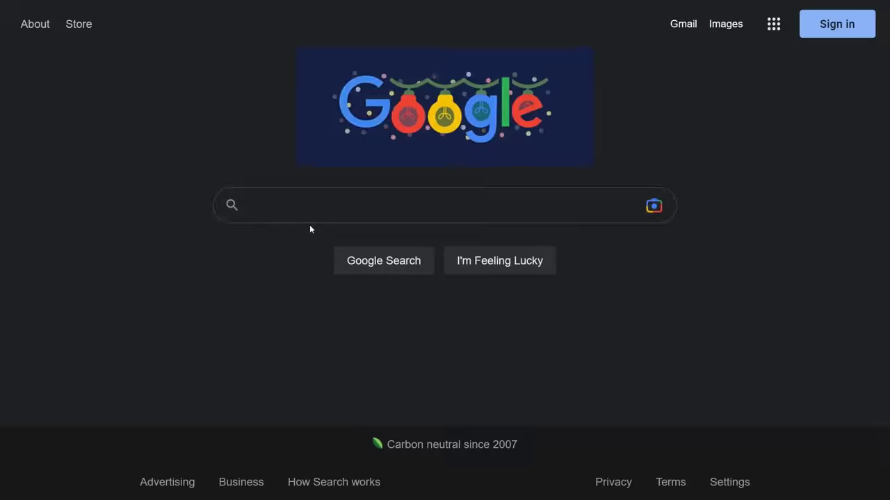
pyautogui.click(309, 221)
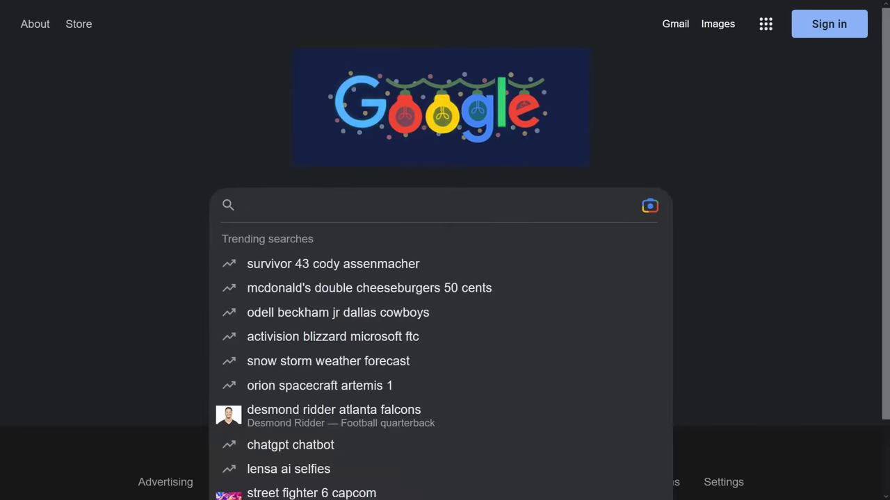
pyautogui.write('download all minecraft')
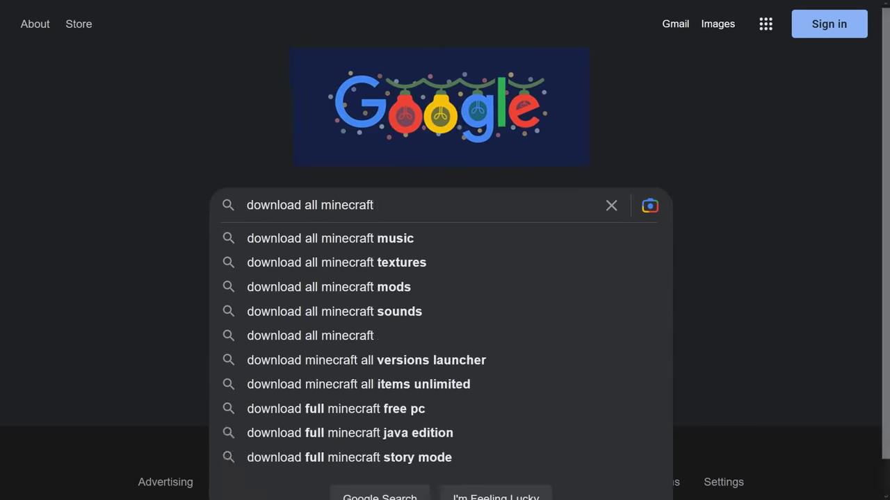
pyautogui.write(' blocks b')
pyautogui.write('lender')
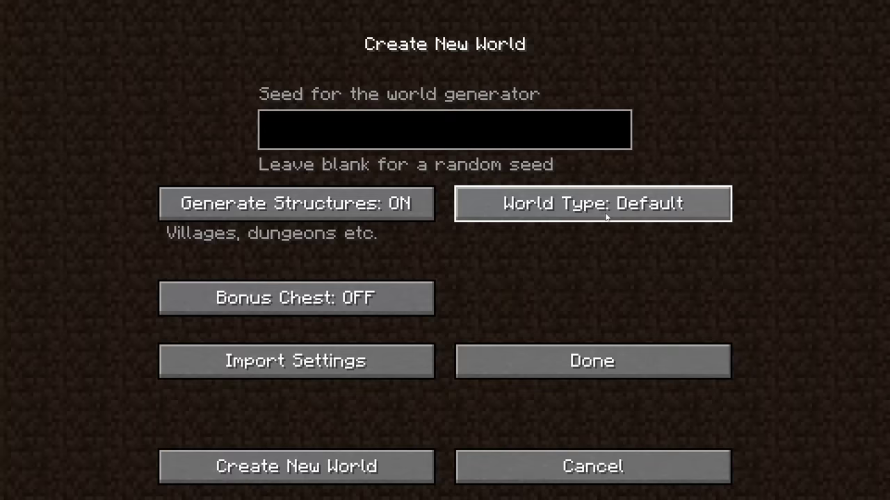
# Cycle the Minecraft World Type through Single Biome to Debug Mode.
pyautogui.click(606, 217)
pyautogui.click(606, 217)
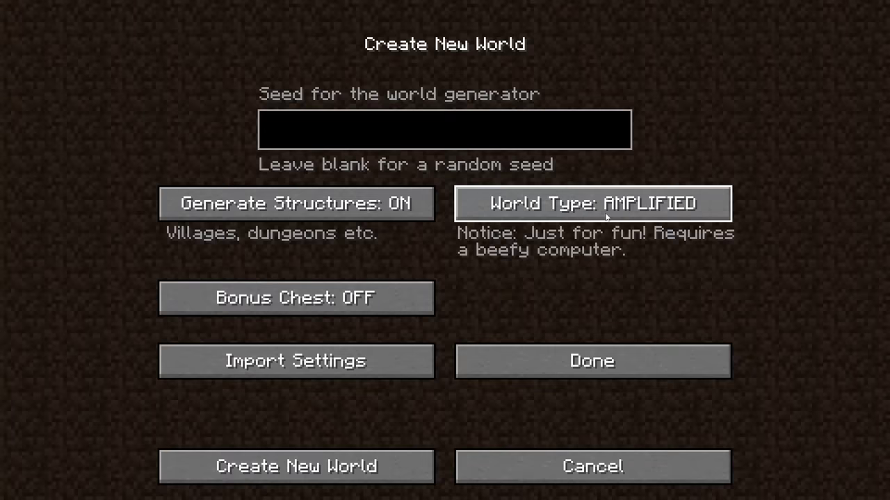
pyautogui.click(606, 218)
pyautogui.keyDown('shift'); pyautogui.click(606, 217); pyautogui.keyUp('shift')
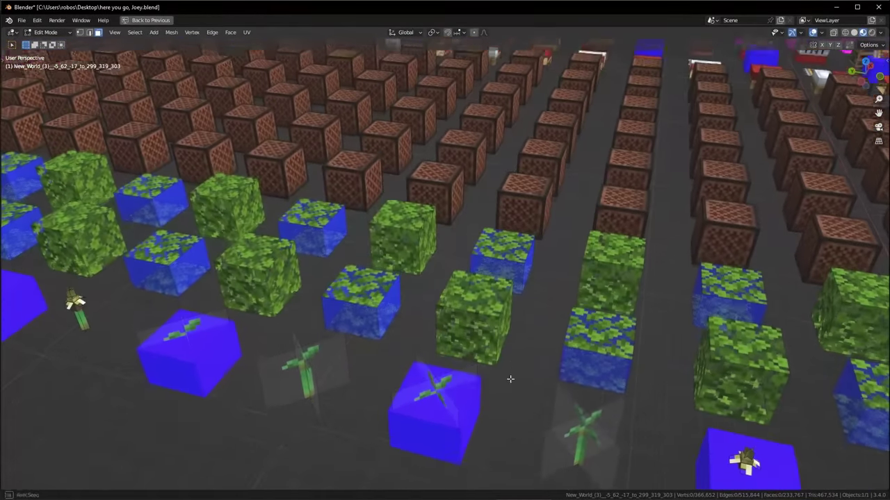
# Stop flying over the block grid, select the mossy block's linked geometry and bring up Separate.
pyautogui.click(495, 313)
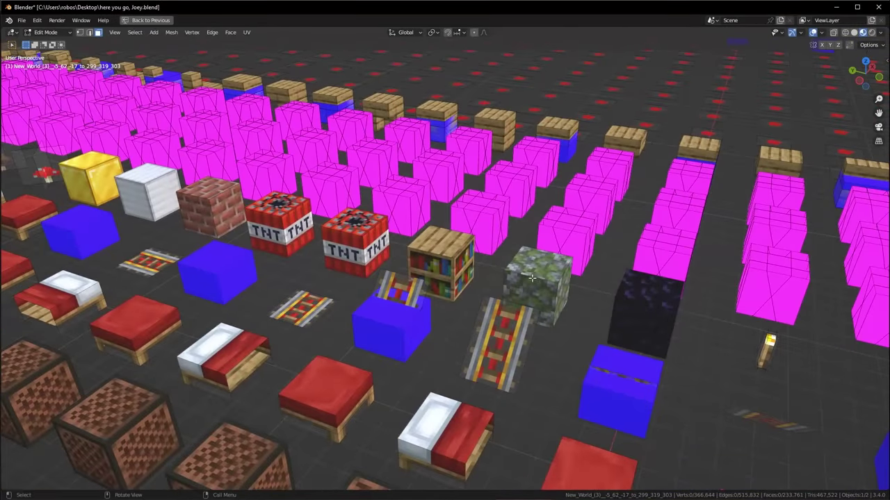
pyautogui.press('l')
pyautogui.press('p')
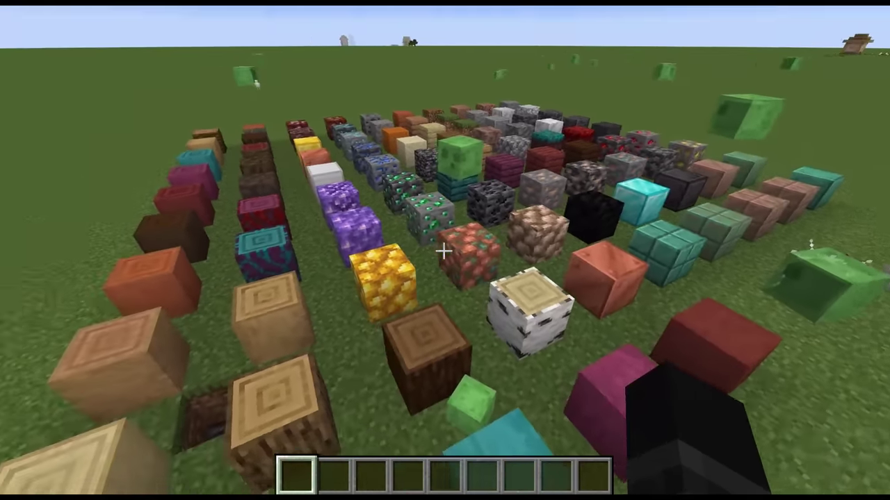
# Scroll the creative inventory's Building Blocks tab down to deepslate, sandstone and prismarine.
pyautogui.press('e')
pyautogui.scroll(-6, 593, 260)
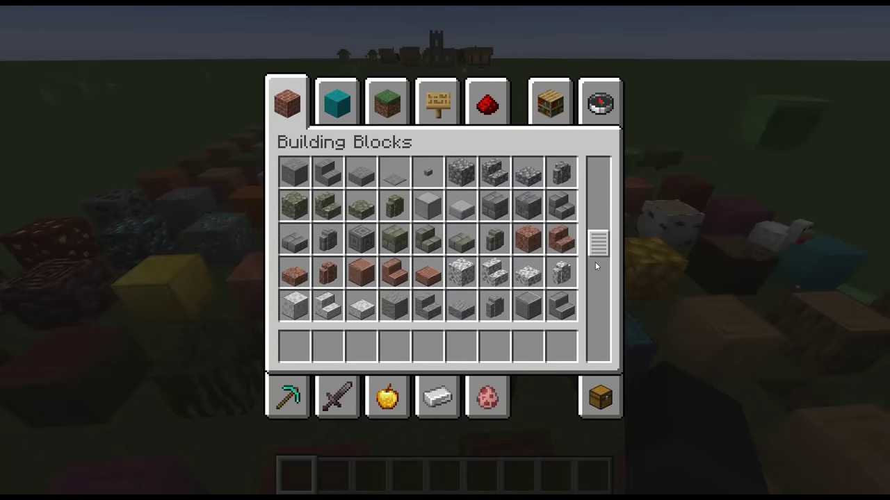
pyautogui.scroll(-8, 595, 262)
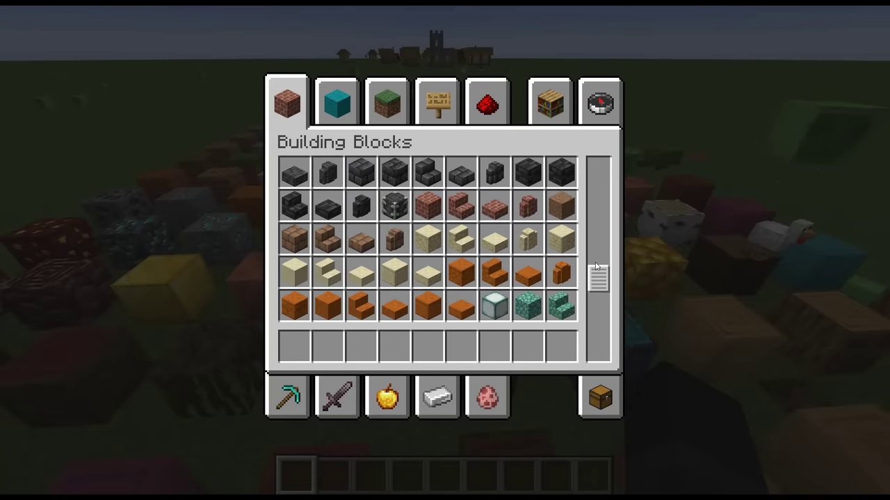
pyautogui.scroll(-3, 595, 262)
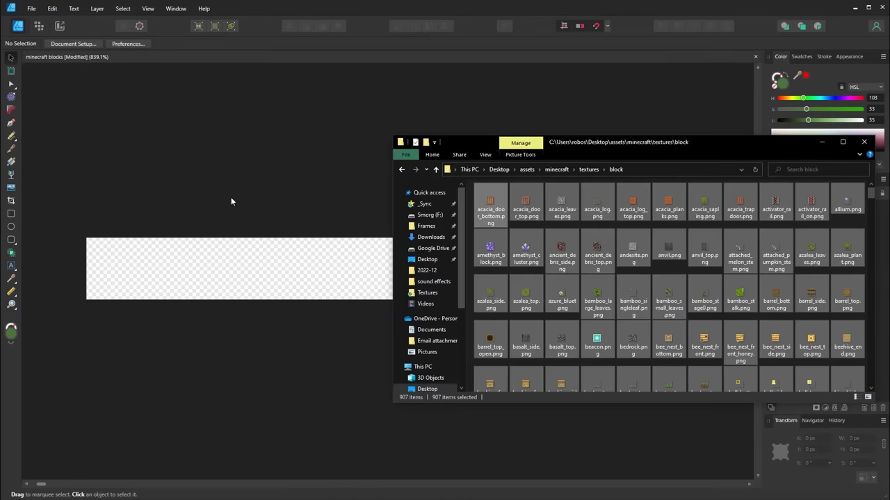
# Open the 13760 × 16 px minecraft textures.png block strip in Affinity Photo for filtering.
pyautogui.click(200, 207)
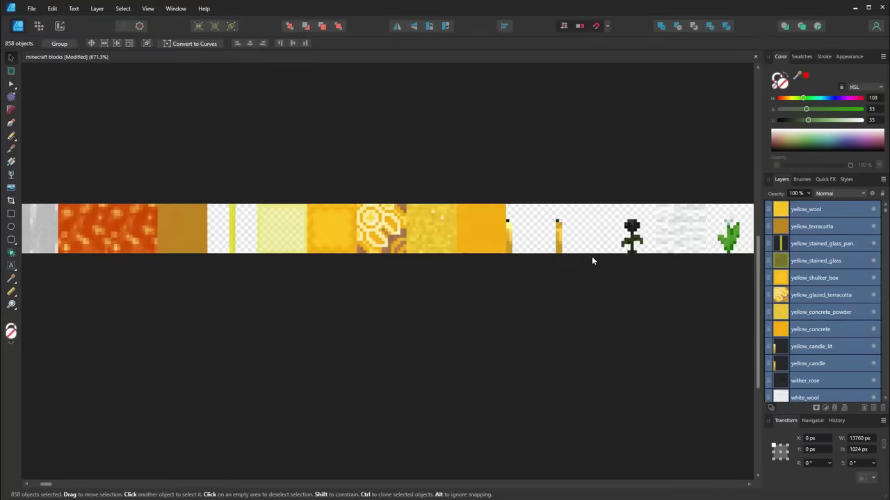
pyautogui.hscroll(10, 591, 256)
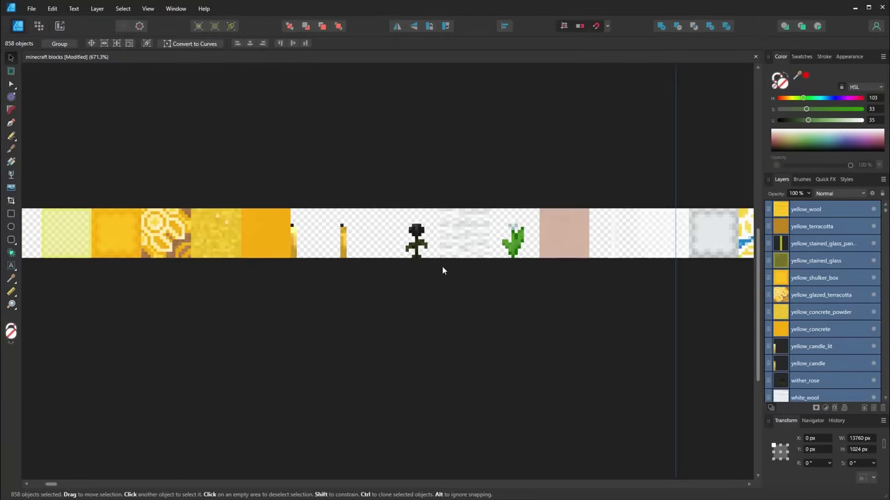
pyautogui.hscroll(15, 576, 264)
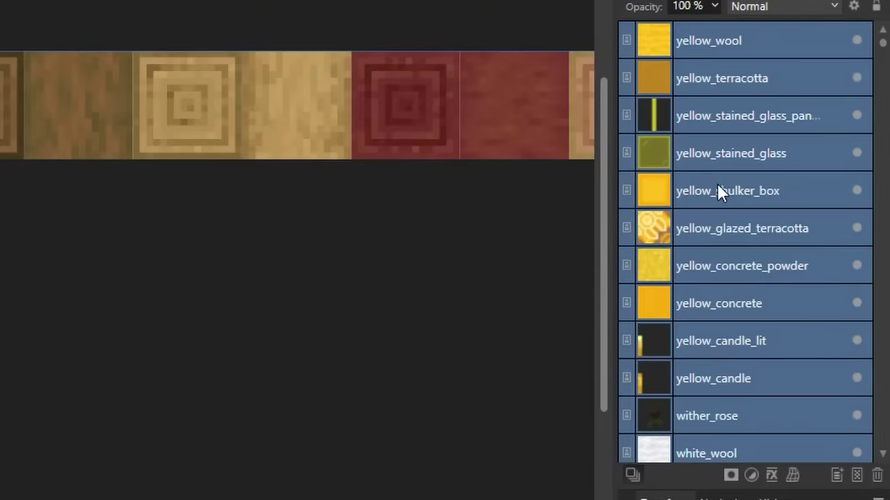
pyautogui.scroll(-10, 720, 186)
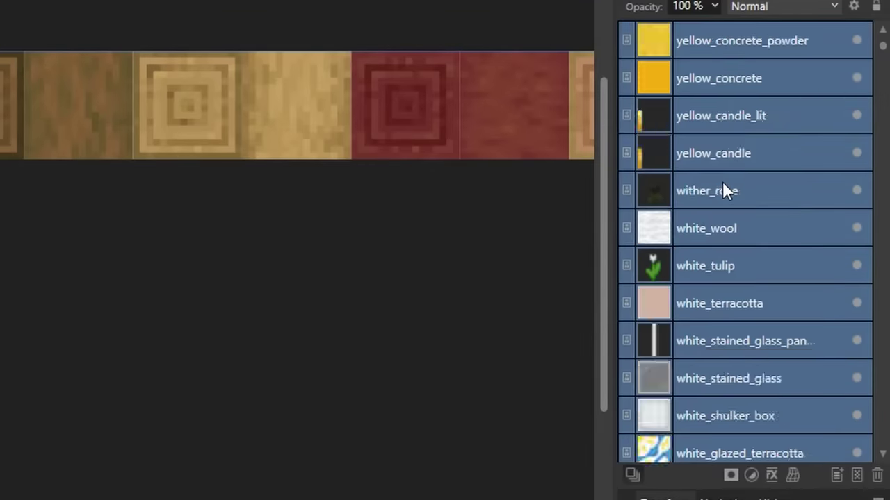
pyautogui.scroll(-4, 723, 190)
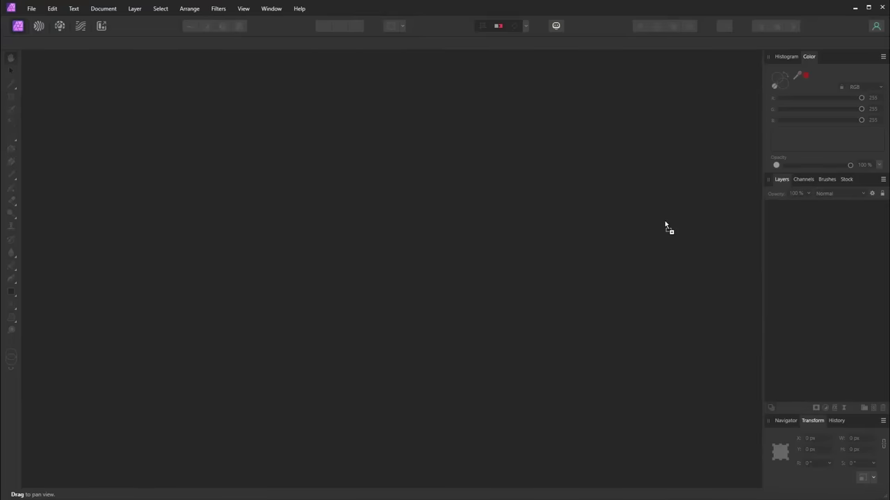
pyautogui.moveTo(369, 245); pyautogui.dragTo(363, 254)
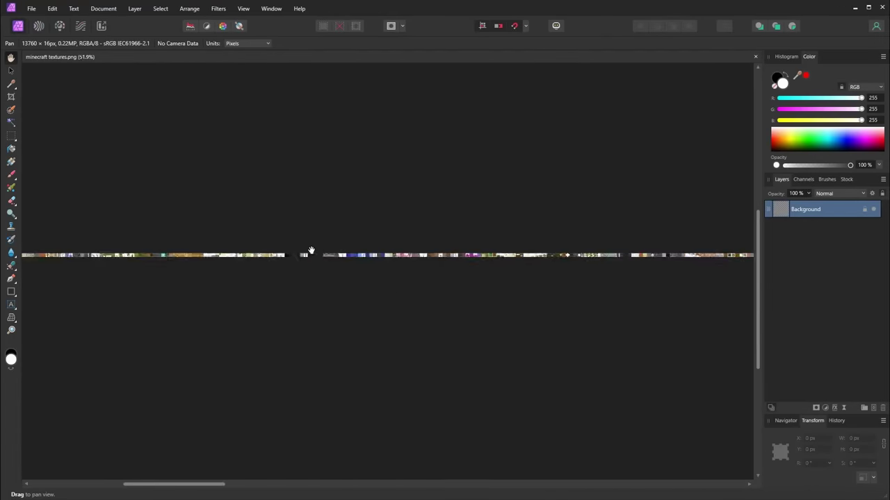
pyautogui.keyDown('ctrl'); pyautogui.scroll(10, 319, 264); pyautogui.keyUp('ctrl')
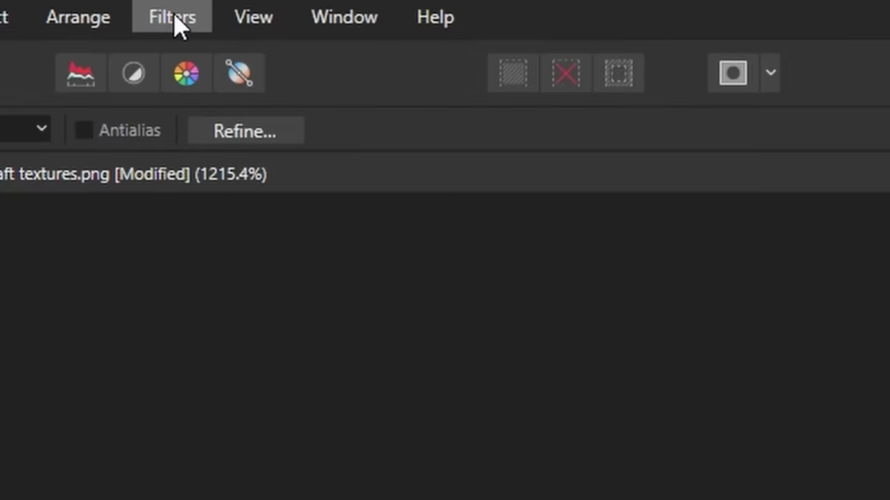
pyautogui.click(180, 27)
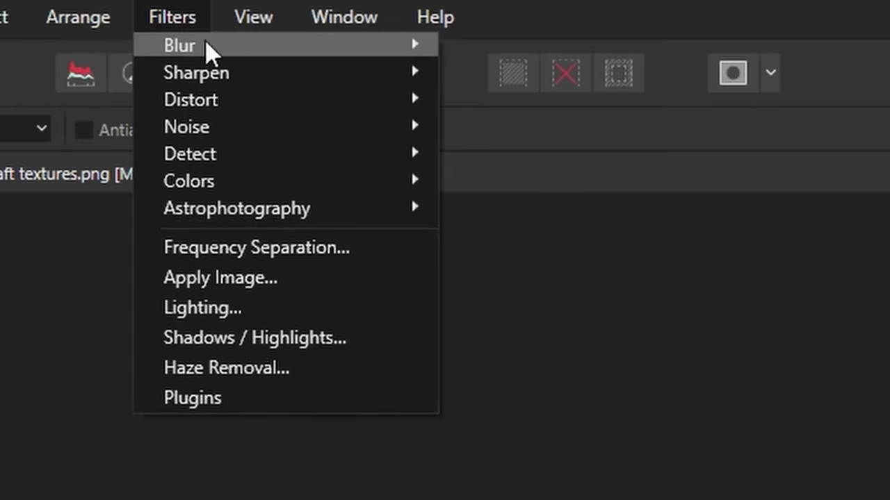
pyautogui.moveTo(207, 48)
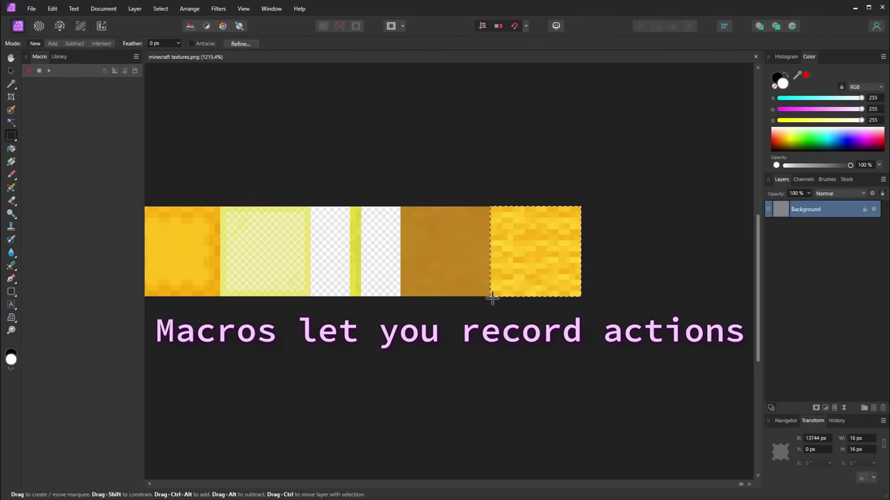
# Apply Blur > Average to the selected tile, shift the marquee one tile left, and replay the macro.
pyautogui.click(218, 8)
pyautogui.moveTo(282, 20)
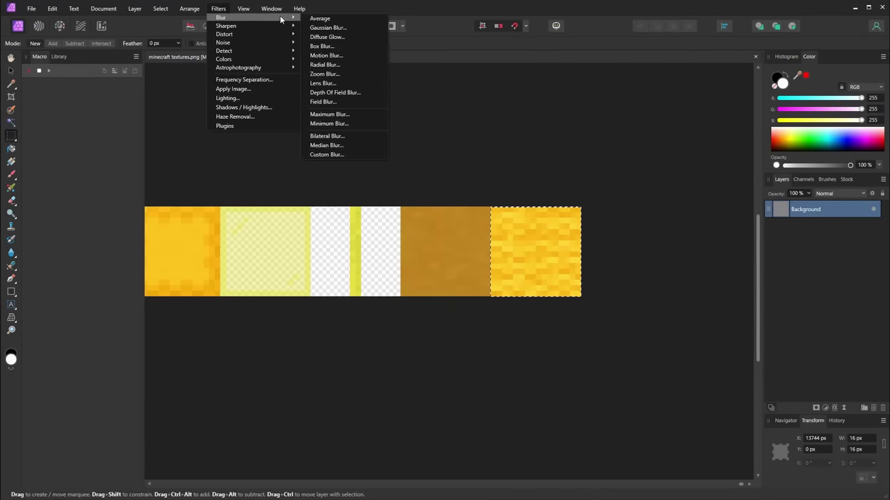
pyautogui.click(352, 19)
pyautogui.moveTo(528, 241); pyautogui.dragTo(483, 241)
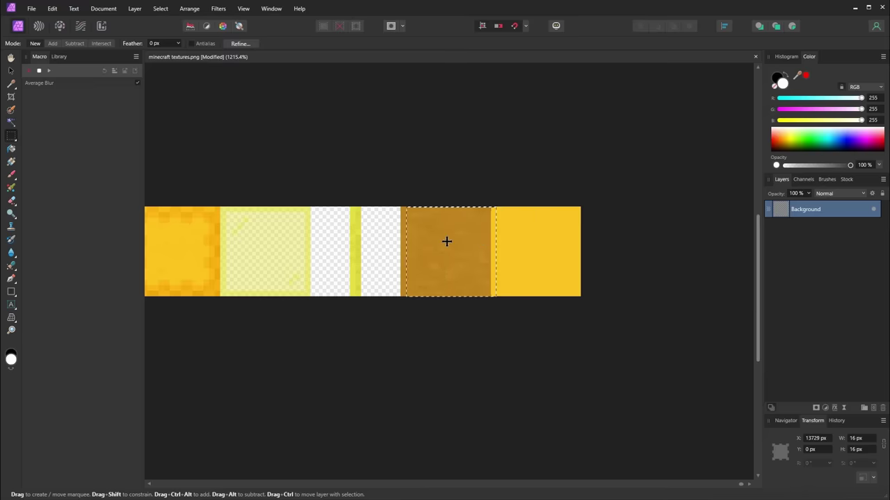
pyautogui.press('h')
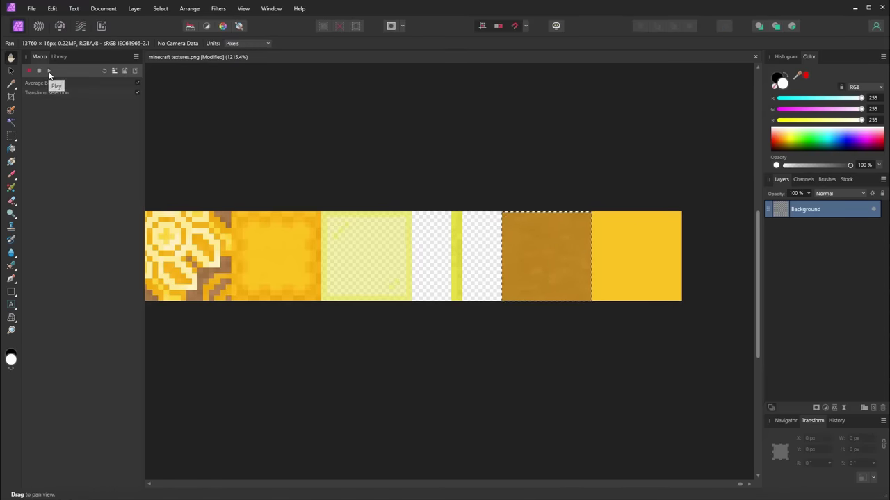
pyautogui.click(49, 73)
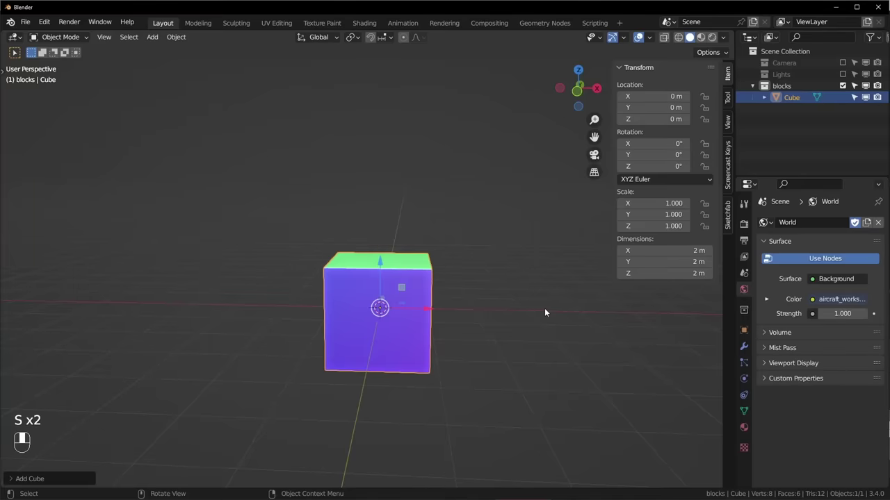
# Scale the cube to 0.5 and apply an Array modifier with Count 860.
pyautogui.write('s0.5')
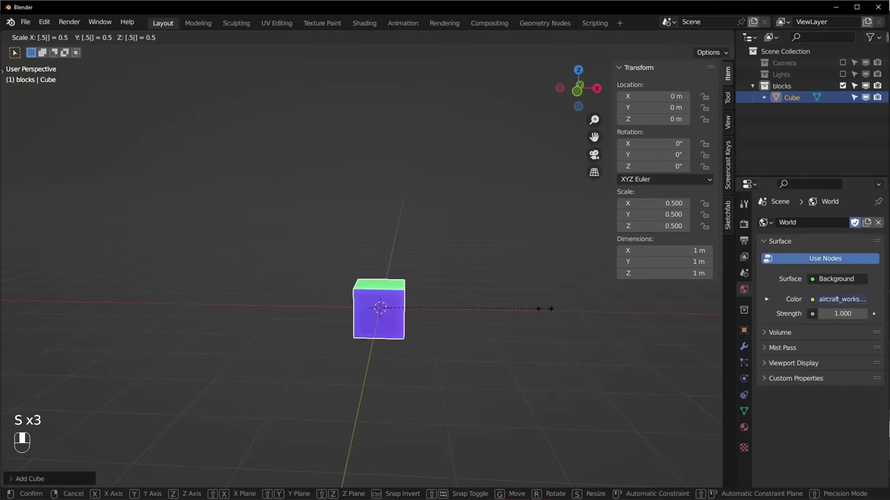
pyautogui.press('Return')
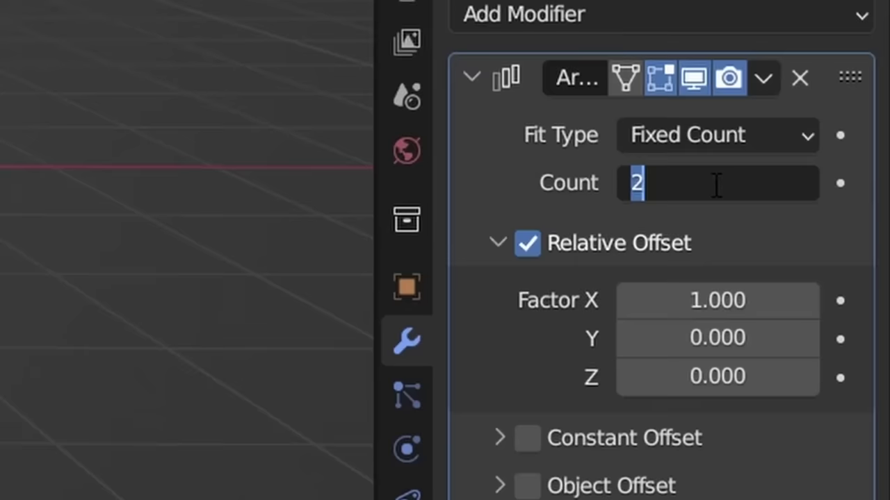
pyautogui.write('860')
pyautogui.press('Return')
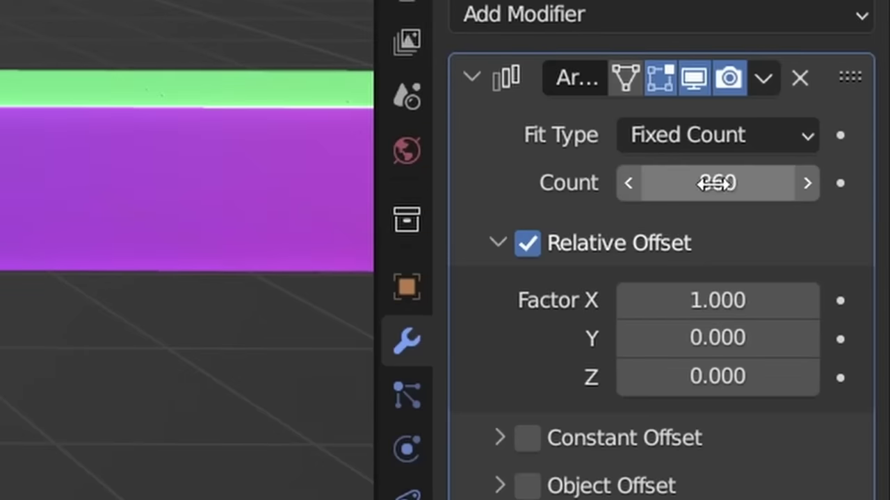
pyautogui.click(763, 78)
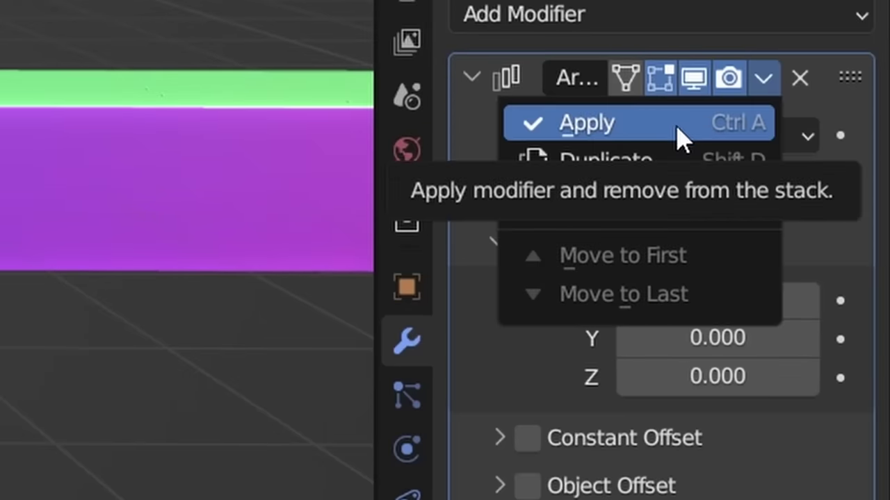
pyautogui.click(588, 123)
# Project the UVs of all 860 blocks using Project from View in the front view.
pyautogui.press('Tab')
pyautogui.press('Tab')
pyautogui.press('a')
pyautogui.press('Tab')
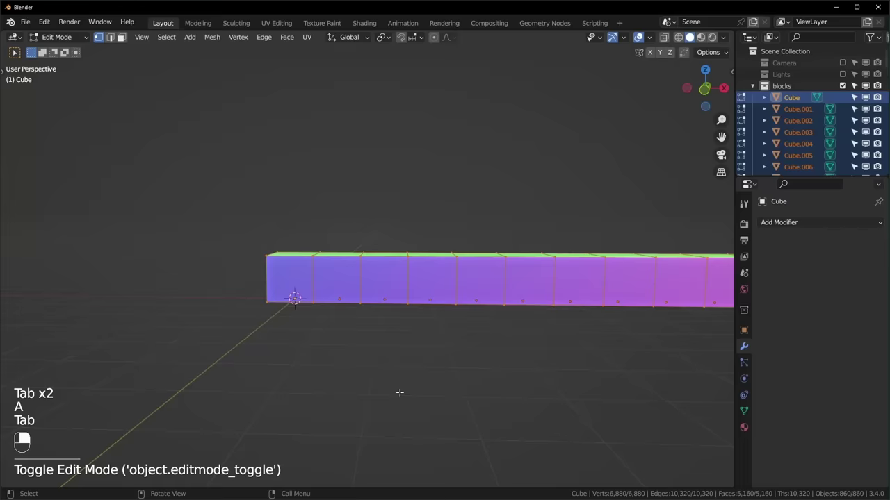
pyautogui.press('KP_1')
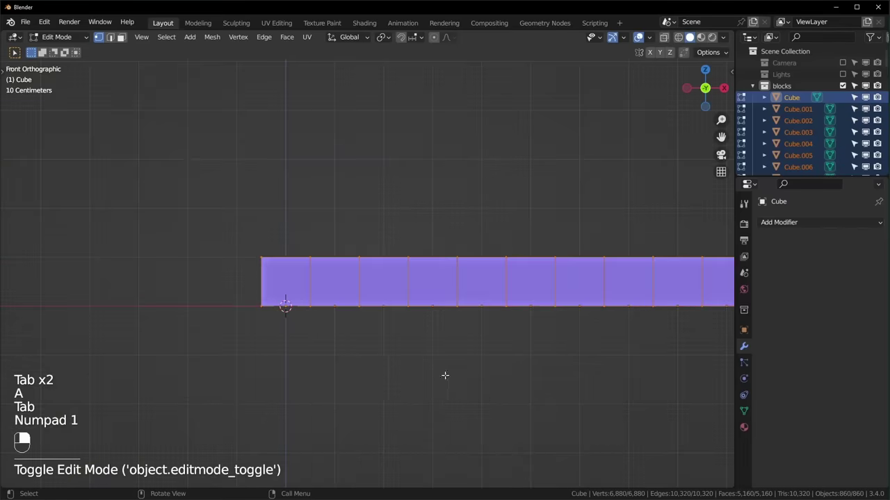
pyautogui.keyDown('shift'); pyautogui.moveTo(444, 375); pyautogui.dragTo(289, 367, button='middle'); pyautogui.keyUp('shift')
pyautogui.press('u')
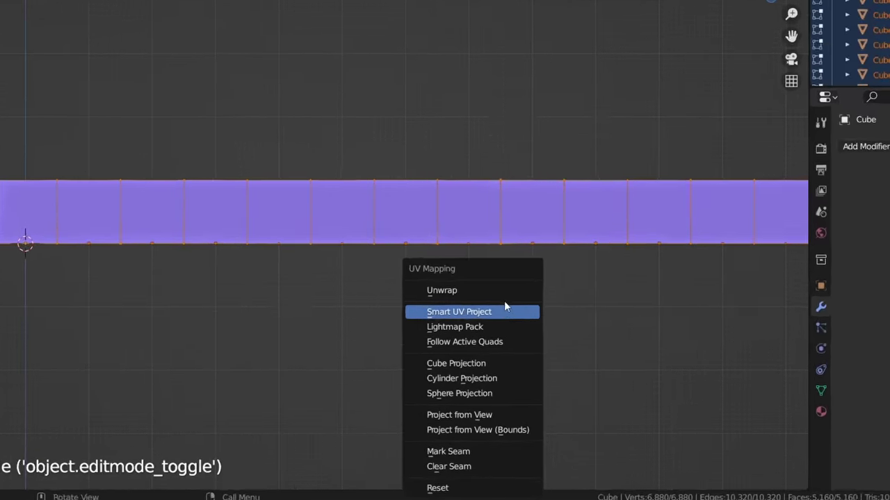
pyautogui.click(531, 358)
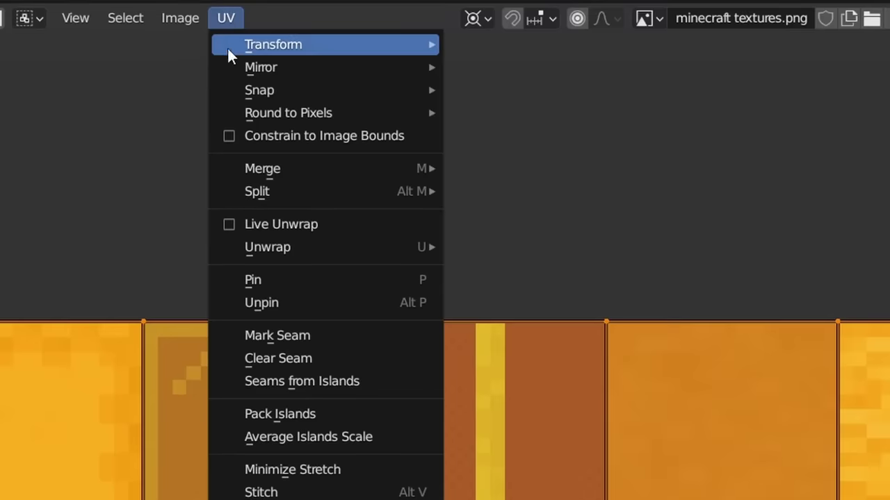
# Select faces with similar normals and shift their UVs along X across the texture strip.
pyautogui.moveTo(247, 91)
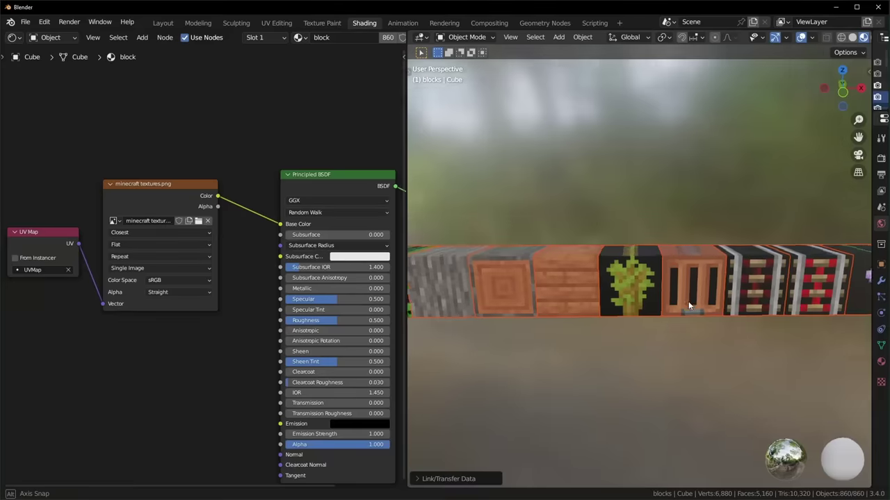
pyautogui.moveTo(667, 327)
pyautogui.mouseDown(button='middle')
pyautogui.moveTo(723, 338)
pyautogui.moveTo(659, 329)
pyautogui.mouseUp(button='middle')
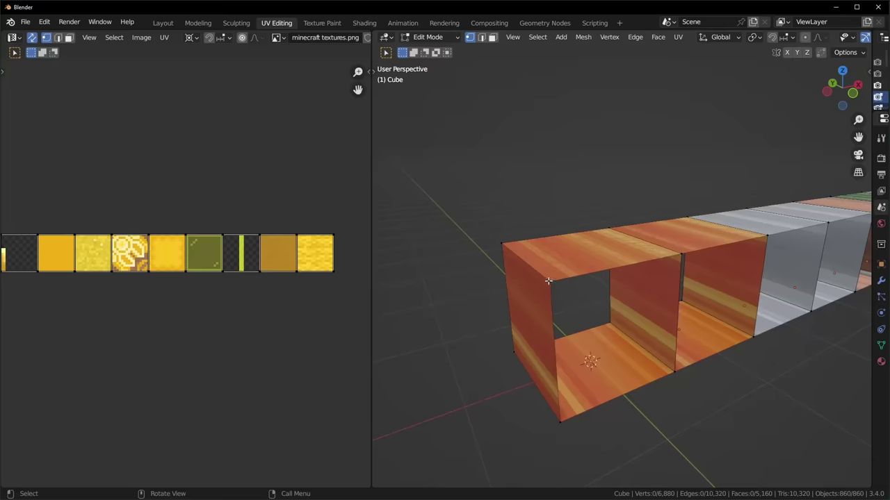
pyautogui.click(538, 37)
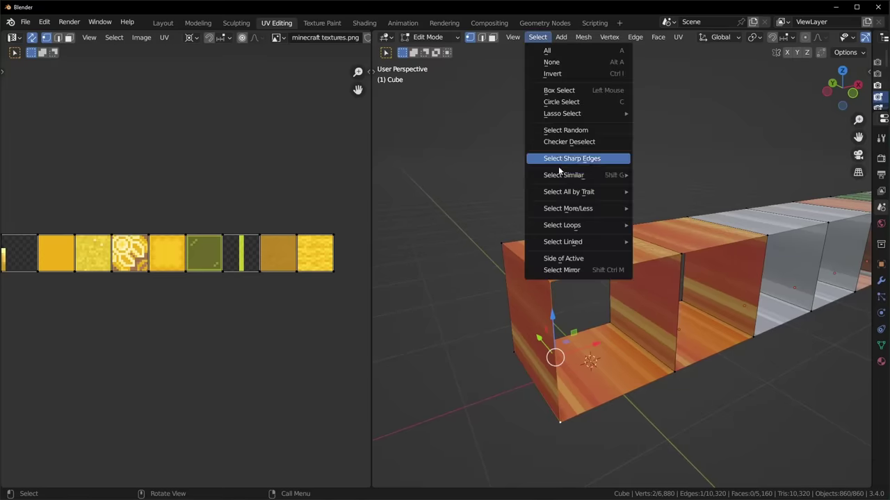
pyautogui.moveTo(568, 176)
pyautogui.click(662, 175)
pyautogui.press('g')
pyautogui.press('x')
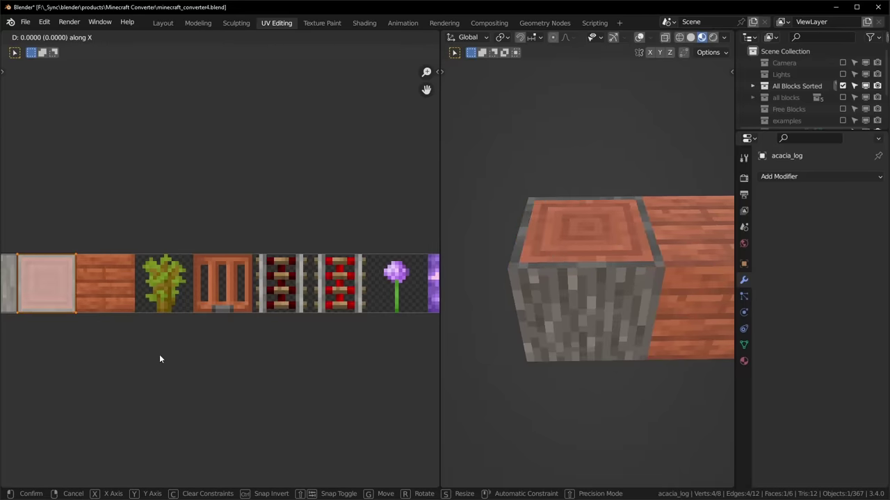
# Confirm the UV offset and raise the block material's Roughness to about 0.26.
pyautogui.click(159, 359)
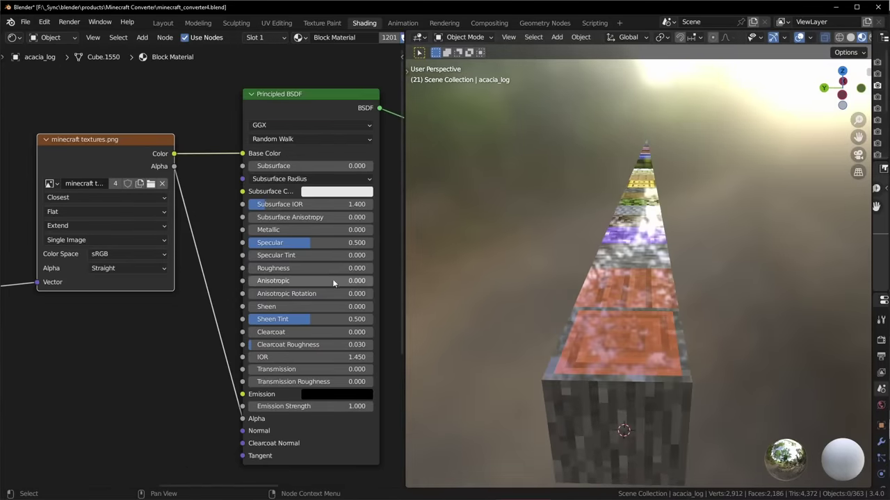
pyautogui.moveTo(310, 268); pyautogui.dragTo(344, 268)
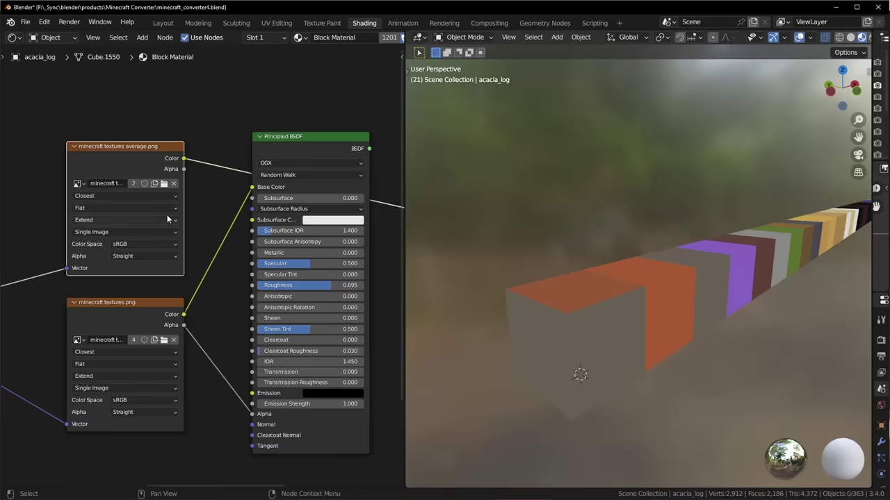
pyautogui.moveTo(695, 326)
pyautogui.mouseDown(button='middle')
pyautogui.moveTo(637, 338)
pyautogui.moveTo(625, 326)
pyautogui.moveTo(591, 336)
pyautogui.moveTo(674, 325)
pyautogui.moveTo(621, 340)
pyautogui.moveTo(650, 336)
pyautogui.moveTo(749, 312)
pyautogui.moveTo(533, 357)
pyautogui.moveTo(749, 342)
pyautogui.mouseUp(button='middle')
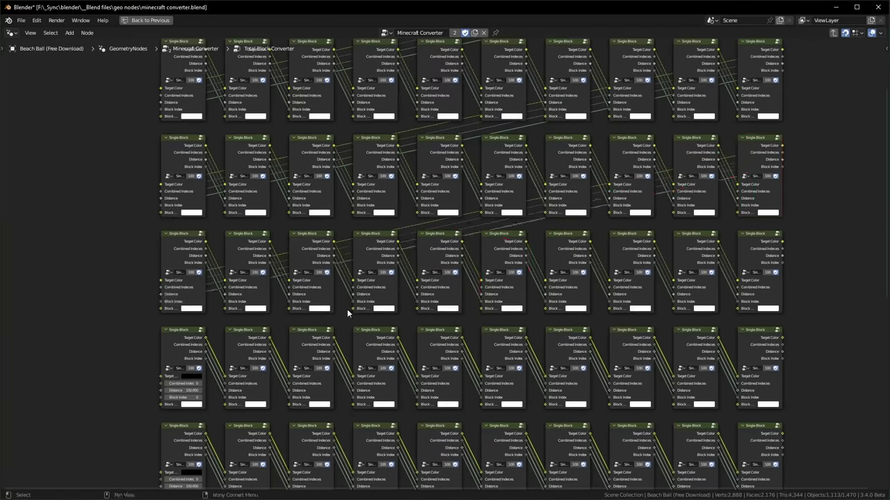
# Link the Single Block nodes and set the next node's Block Index.
pyautogui.keyDown('alt'); pyautogui.moveTo(777, 248); pyautogui.dragTo(123, 274, button='right'); pyautogui.keyUp('alt')
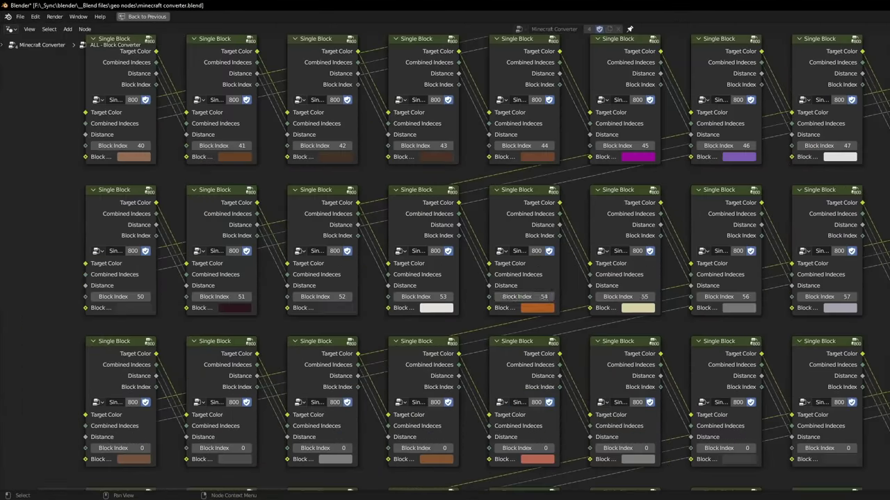
pyautogui.click(410, 243)
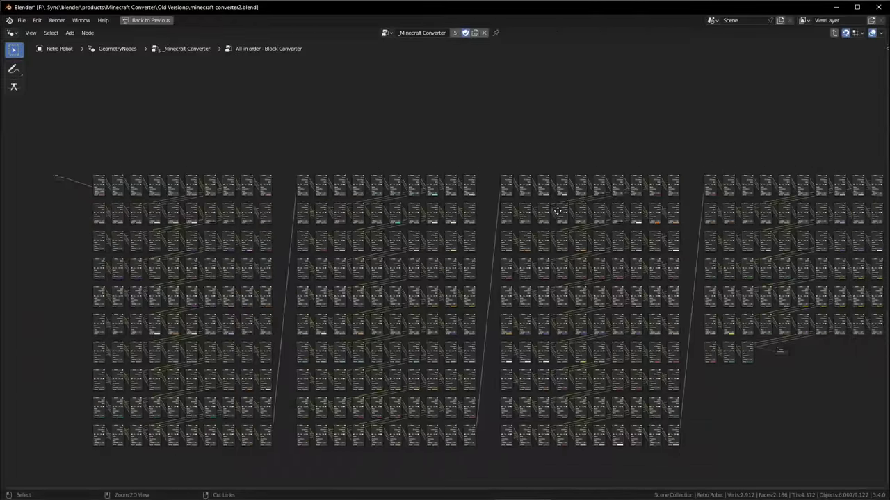
pyautogui.scroll(-2, 558, 211)
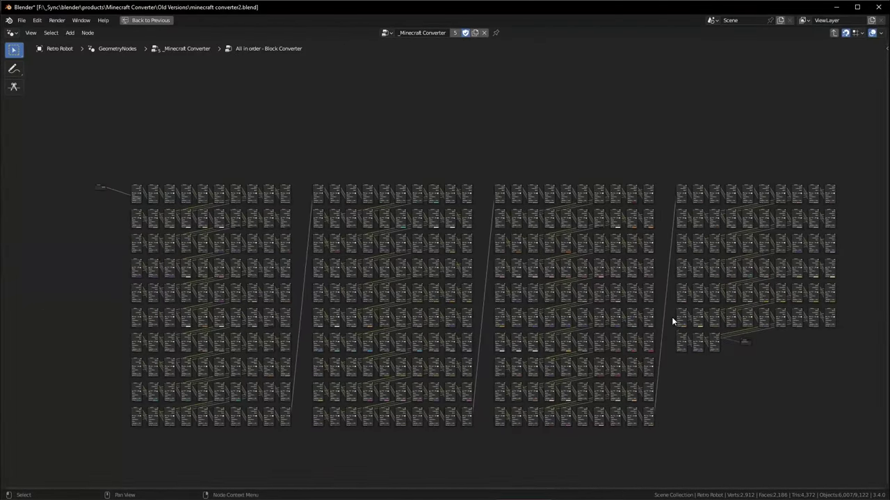
# Back in the _Minecraft Converter tree, connect Combined Indeces to Instance on Points.
pyautogui.press('Tab')
pyautogui.moveTo(542, 299); pyautogui.dragTo(441, 189, button='middle')
pyautogui.moveTo(412, 144); pyautogui.dragTo(508, 311)
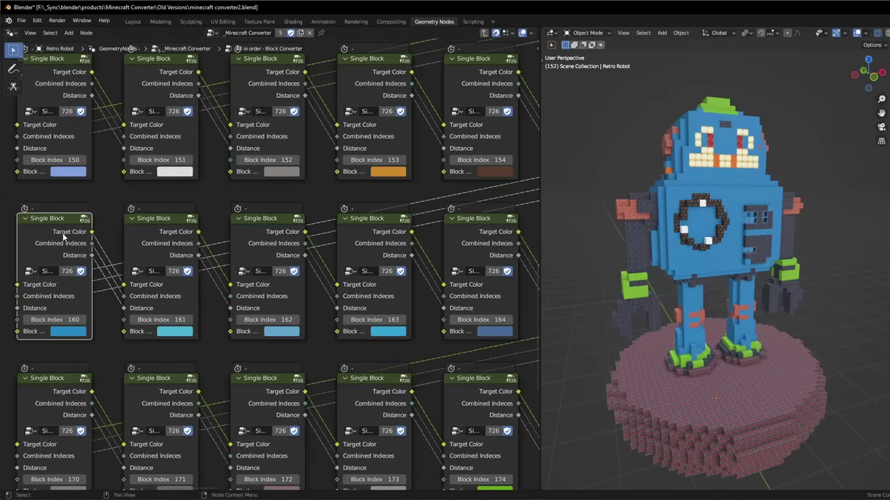
# Mute the Single Block nodes with indices 160, 163 and 162.
pyautogui.press('m')
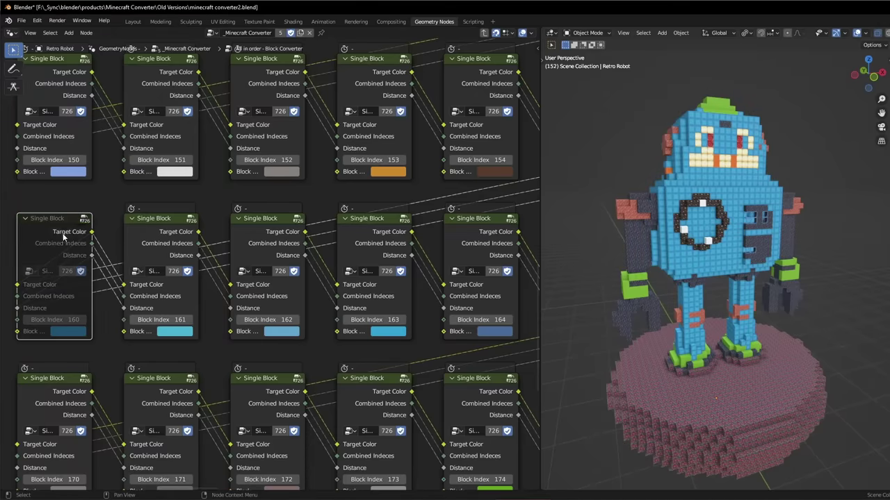
pyautogui.click(383, 221)
pyautogui.press('m')
pyautogui.click(268, 227)
pyautogui.press('m')
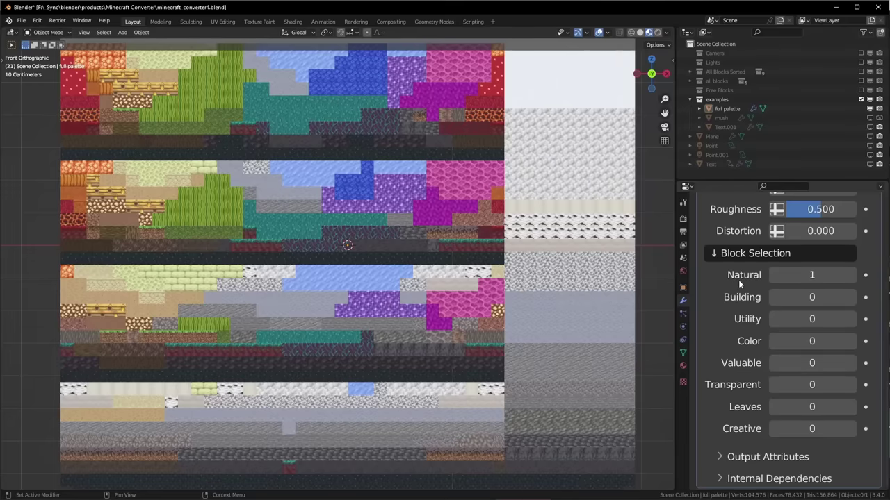
# Enable the Natural, Building, Utility, Color and Valuable categories in Block Selection.
pyautogui.click(774, 274)
pyautogui.click(849, 319)
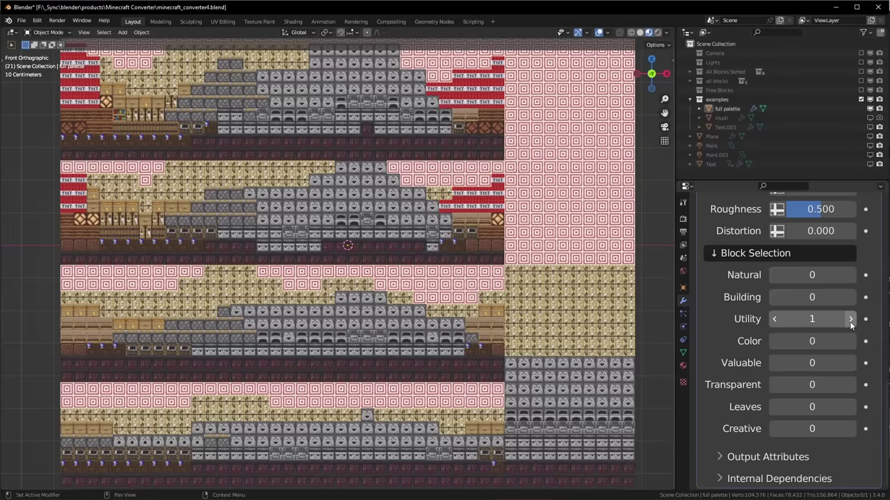
pyautogui.click(773, 319)
pyautogui.click(852, 362)
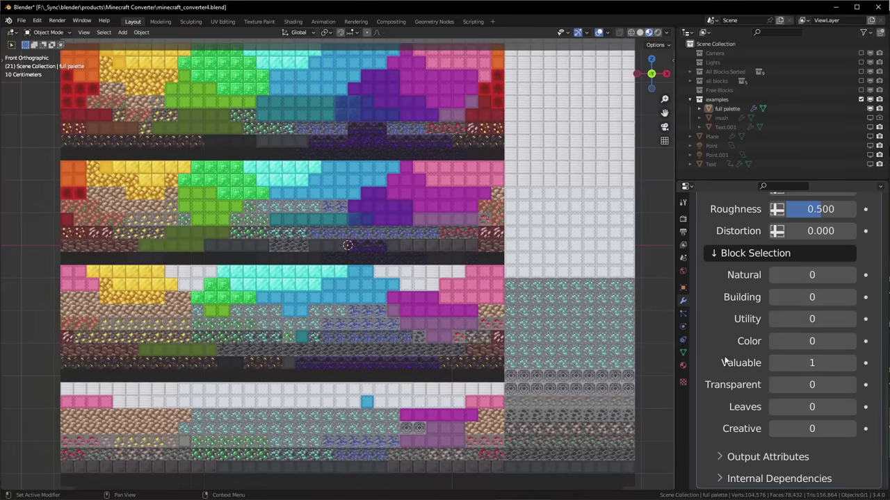
pyautogui.click(849, 319)
pyautogui.click(851, 275)
pyautogui.click(851, 301)
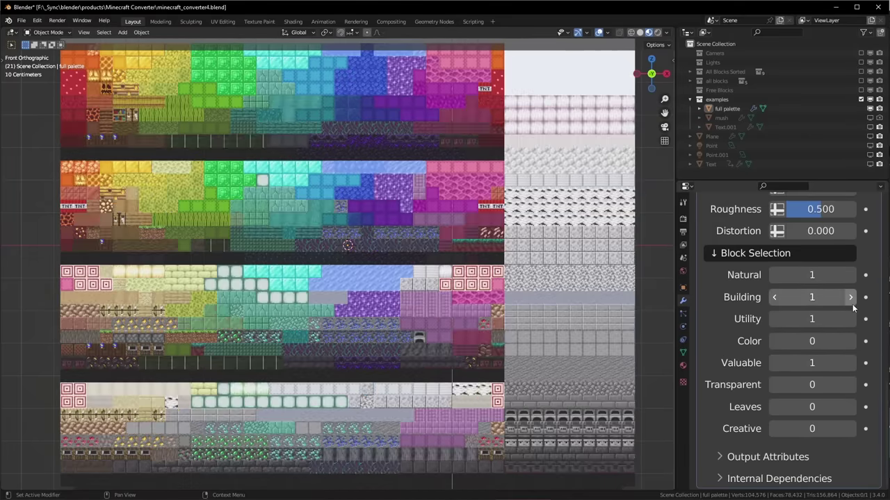
pyautogui.click(852, 341)
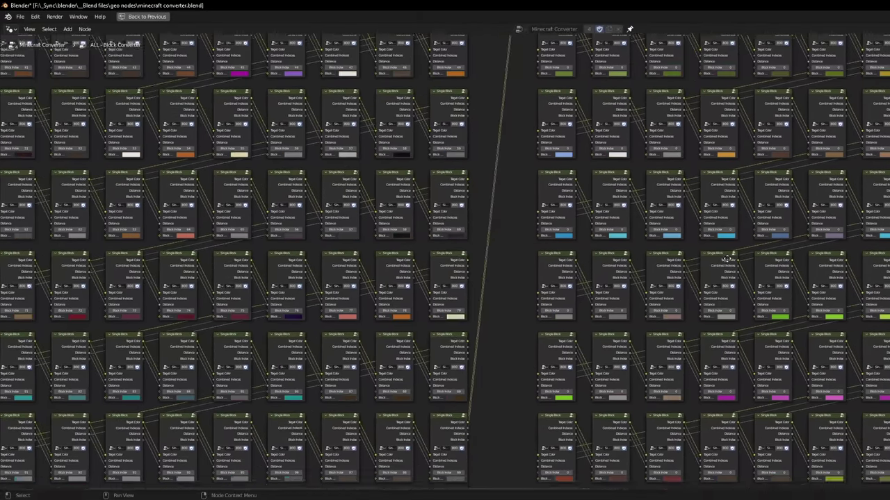
pyautogui.moveTo(841, 233); pyautogui.dragTo(667, 429, button='middle')
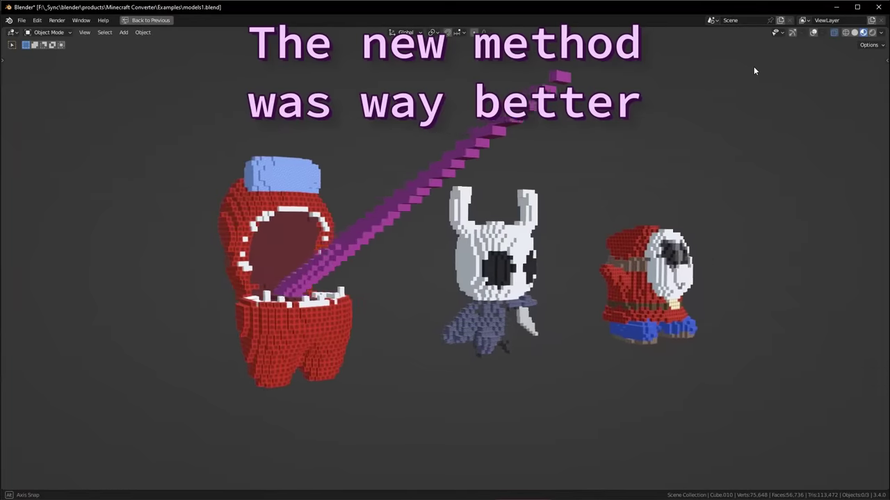
# Inspect the voxel characters and the RGB block cloud, then search Add-ons for Images as Planes.
pyautogui.moveTo(757, 65); pyautogui.dragTo(805, 93, button='middle')
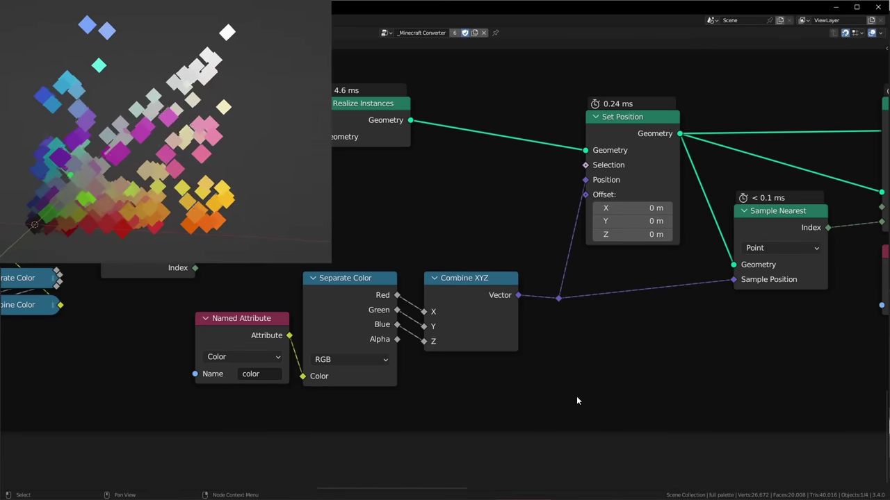
pyautogui.moveTo(761, 379); pyautogui.dragTo(396, 420, button='middle')
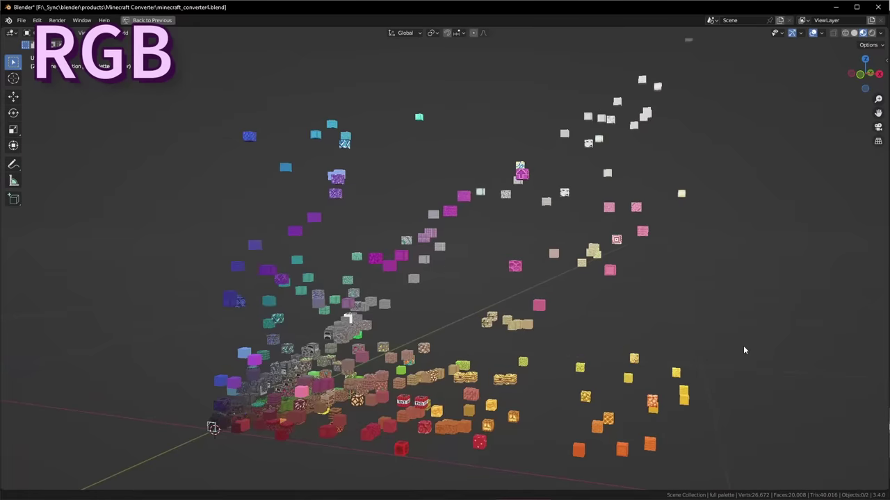
pyautogui.moveTo(743, 346); pyautogui.dragTo(804, 359, button='middle')
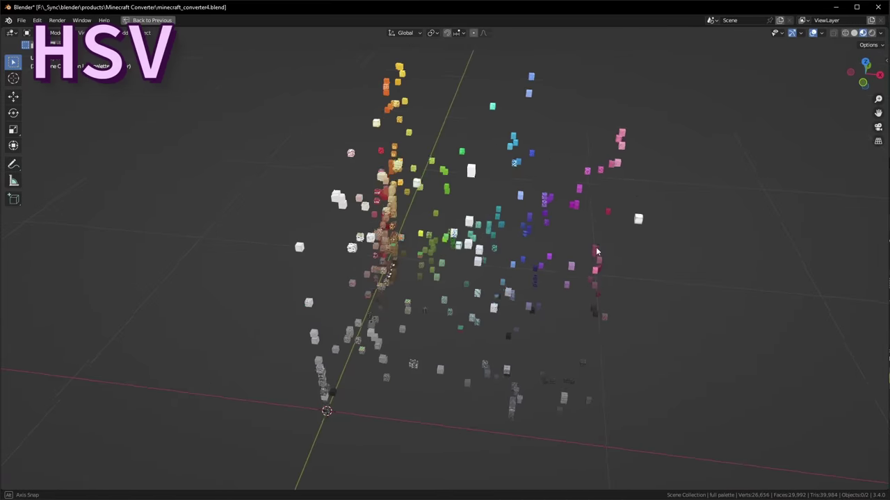
pyautogui.moveTo(448, 113)
pyautogui.mouseDown(button='middle')
pyautogui.moveTo(497, 118)
pyautogui.moveTo(635, 208)
pyautogui.moveTo(423, 113)
pyautogui.moveTo(439, 99)
pyautogui.mouseUp(button='middle')
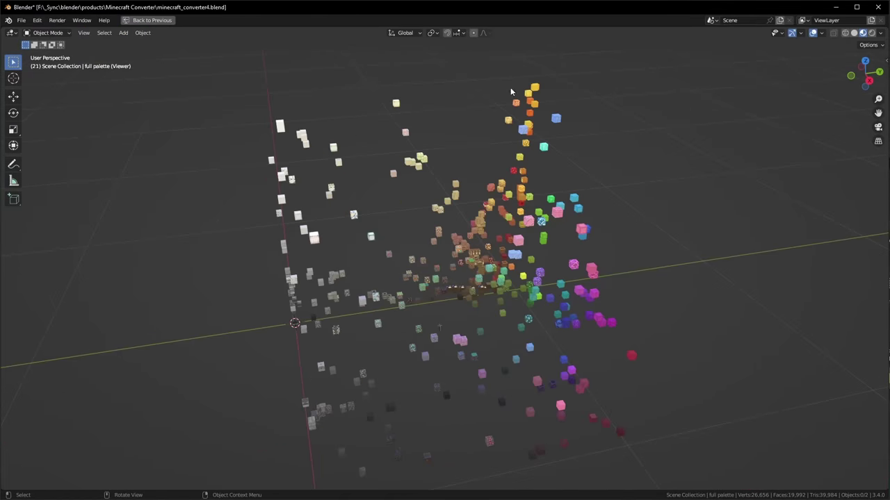
pyautogui.moveTo(512, 91); pyautogui.dragTo(524, 417, button='middle')
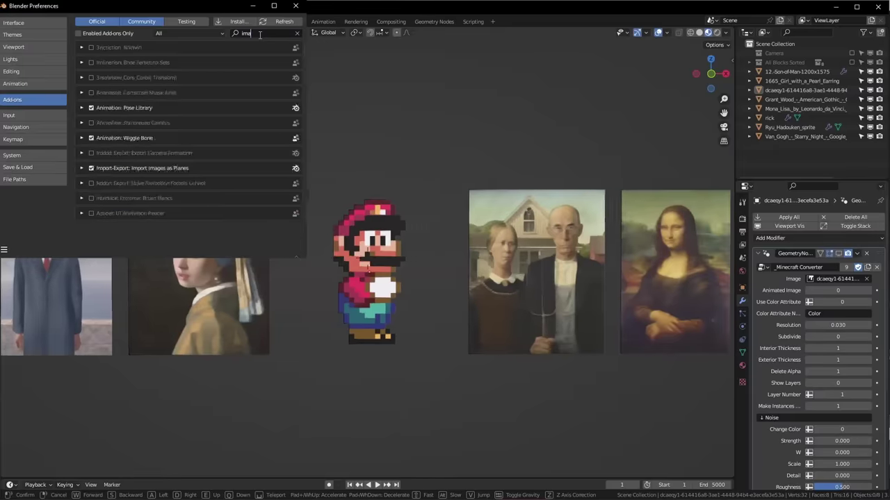
pyautogui.write('ges as')
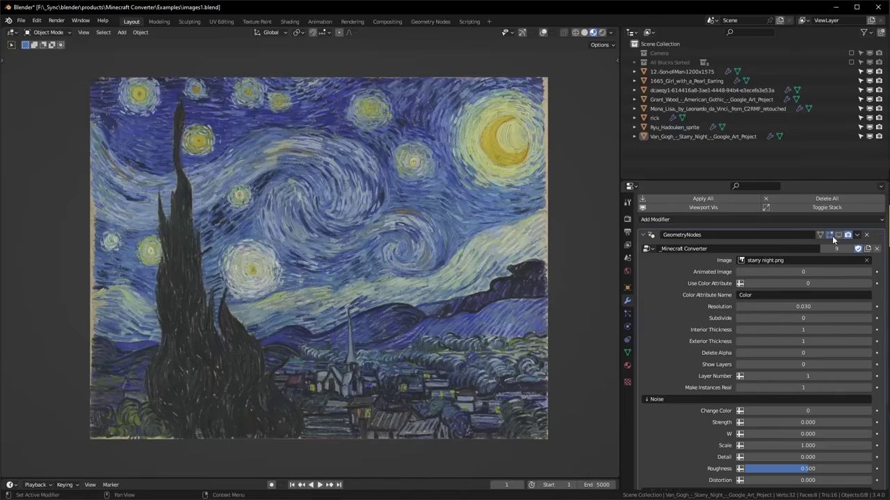
# Show the GeometryNodes block result in the viewport and raise Subdivide from 8 to 9.
pyautogui.click(838, 236)
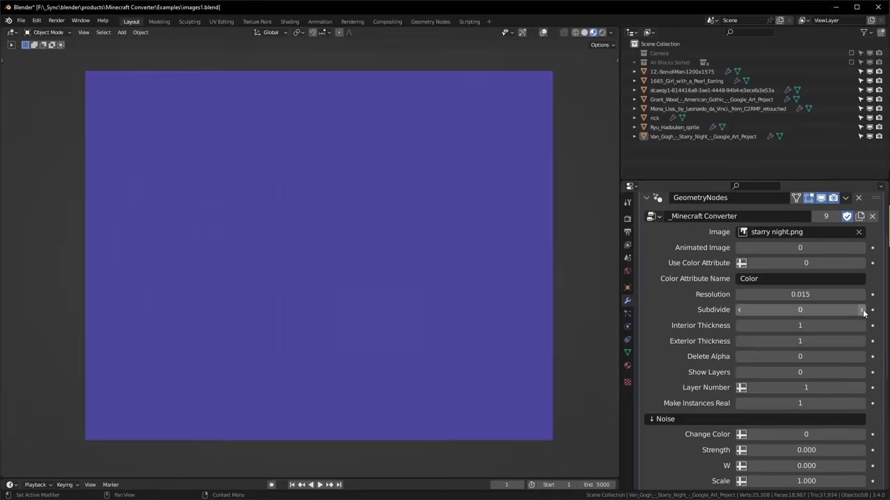
pyautogui.click(862, 310)
pyautogui.click(861, 310)
pyautogui.click(862, 310)
pyautogui.click(862, 310)
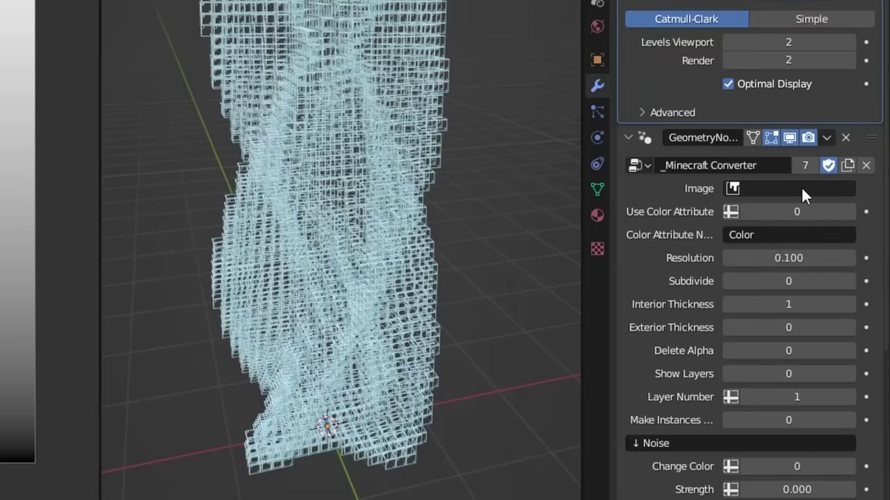
# Use F full palette.png as the image and collapse the UVs to a point with S 0.
pyautogui.click(802, 189)
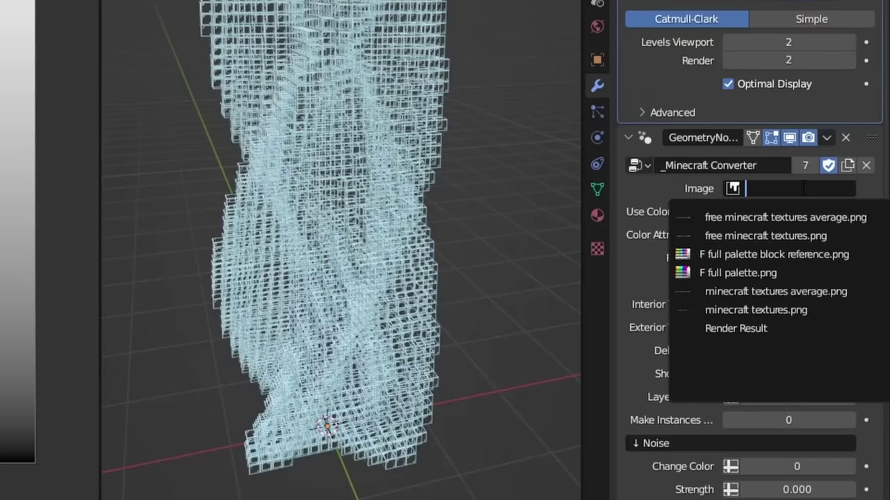
pyautogui.click(759, 273)
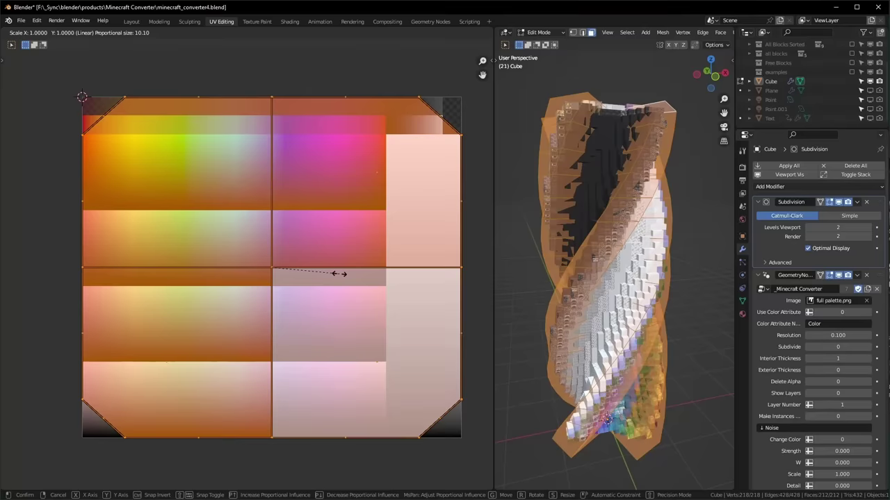
pyautogui.write('0')
pyautogui.press('Return')
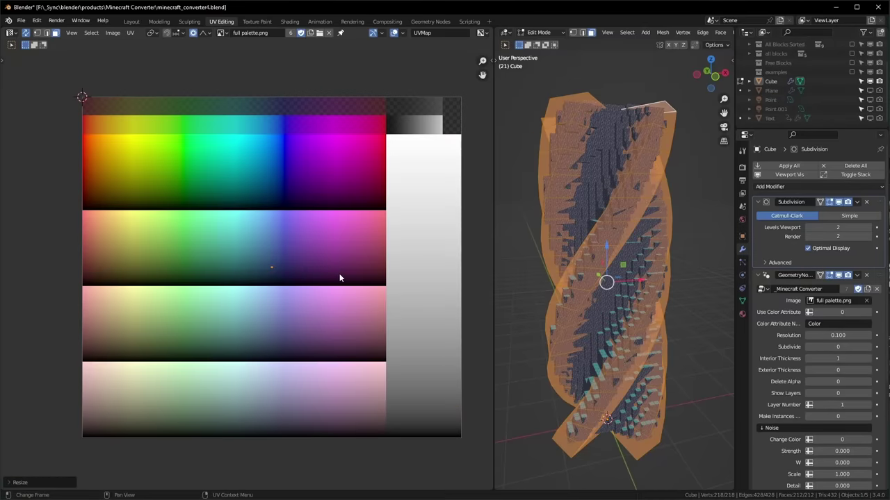
pyautogui.press('g')
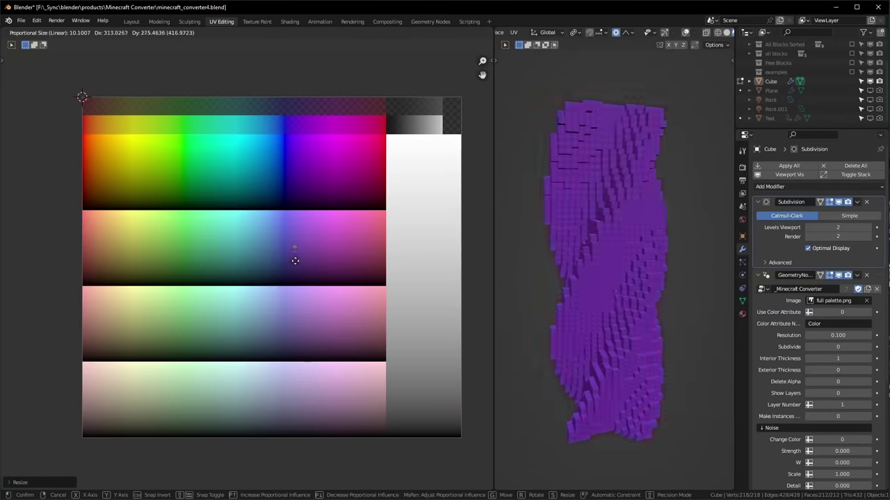
# Select and grow a face region on the column, moving its UVs onto darker palette colours.
pyautogui.click(270, 280)
pyautogui.moveTo(598, 278); pyautogui.dragTo(623, 238, button='middle')
pyautogui.press('ctrl+KP_Add')
pyautogui.press('ctrl+KP_Add')
pyautogui.press('ctrl+KP_Add')
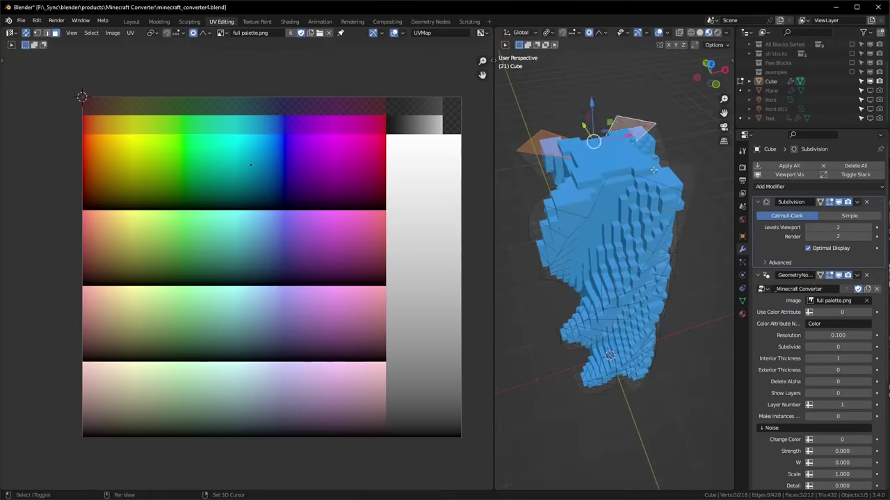
pyautogui.press('ctrl+KP_Add')
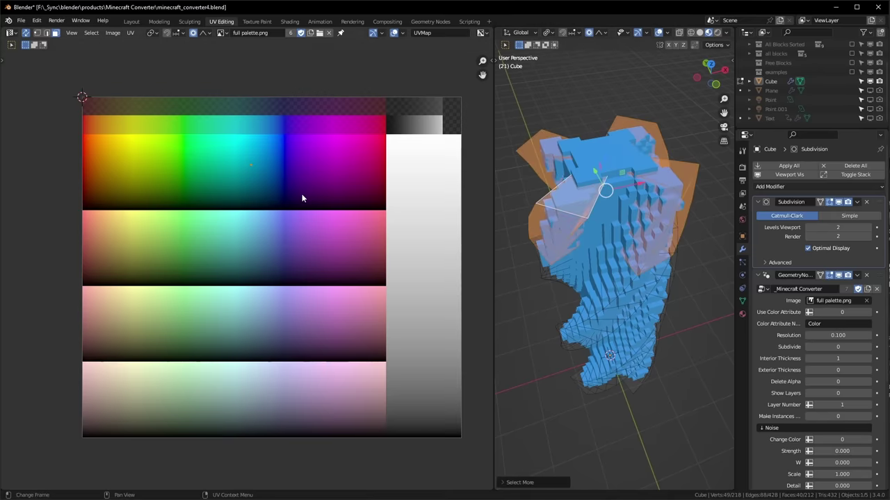
pyautogui.press('g')
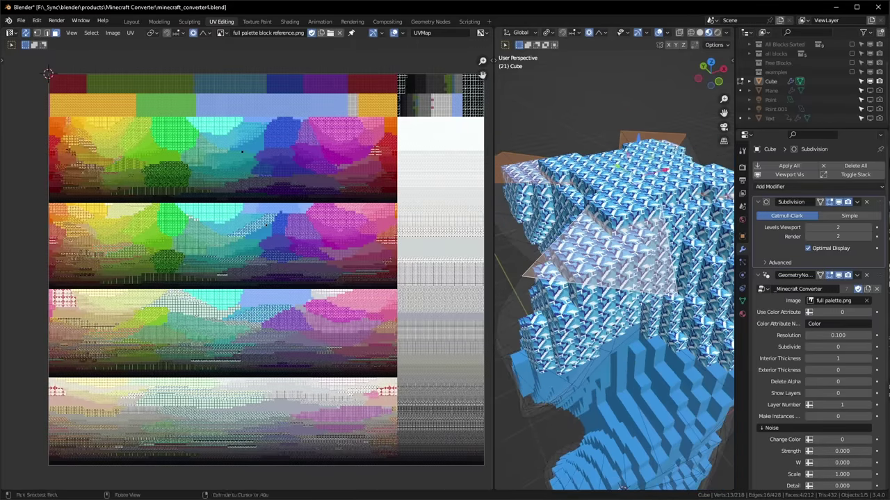
pyautogui.press('g')
pyautogui.scroll(6, 278, 278)
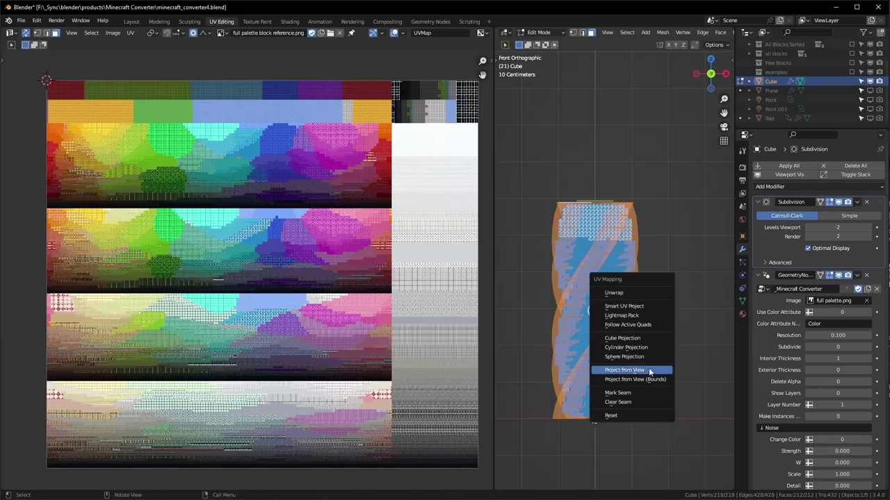
# Project the selected faces' UVs from view, narrow the island along X, and hide those faces.
pyautogui.click(645, 369)
pyautogui.press('g')
pyautogui.click(434, 292)
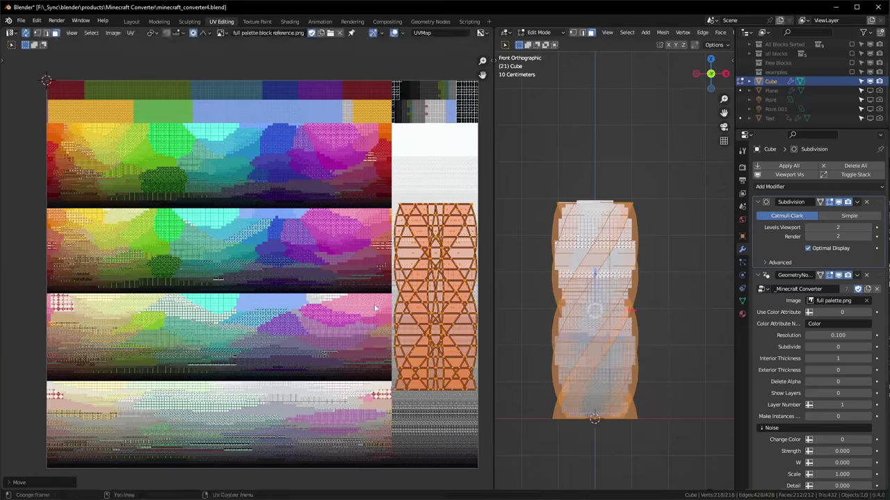
pyautogui.press('s')
pyautogui.press('x')
pyautogui.click(450, 306)
pyautogui.press('h')
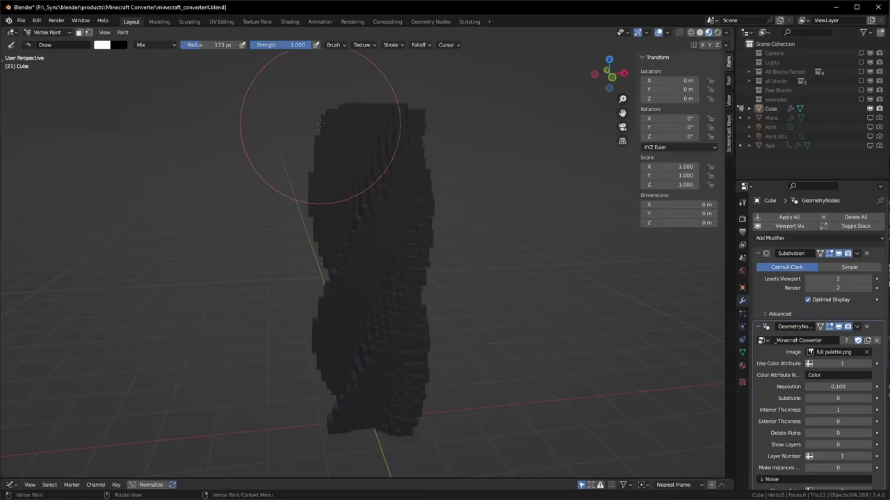
pyautogui.moveTo(302, 123)
pyautogui.mouseDown()
pyautogui.moveTo(413, 122)
pyautogui.moveTo(427, 152)
pyautogui.moveTo(337, 194)
pyautogui.moveTo(427, 243)
pyautogui.moveTo(346, 276)
pyautogui.moveTo(392, 298)
pyautogui.moveTo(356, 252)
pyautogui.mouseUp()
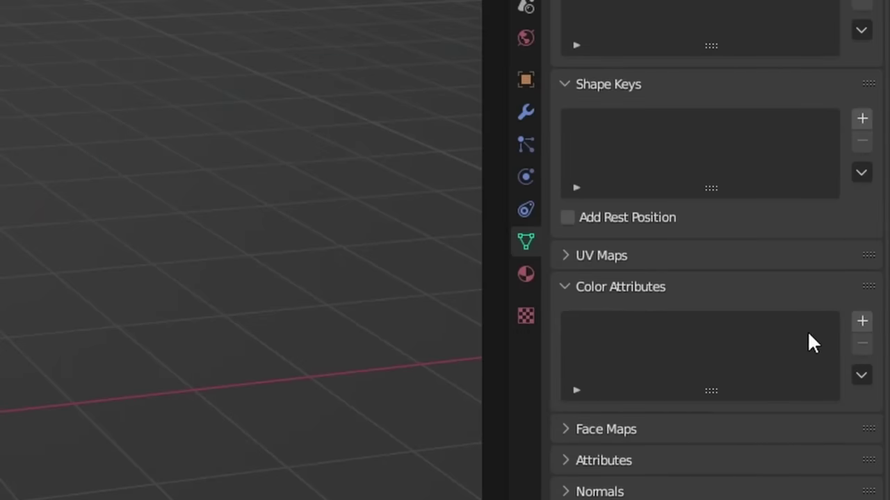
# Add a Color attribute to the block column and paint it white, then blue from the top.
pyautogui.click(861, 321)
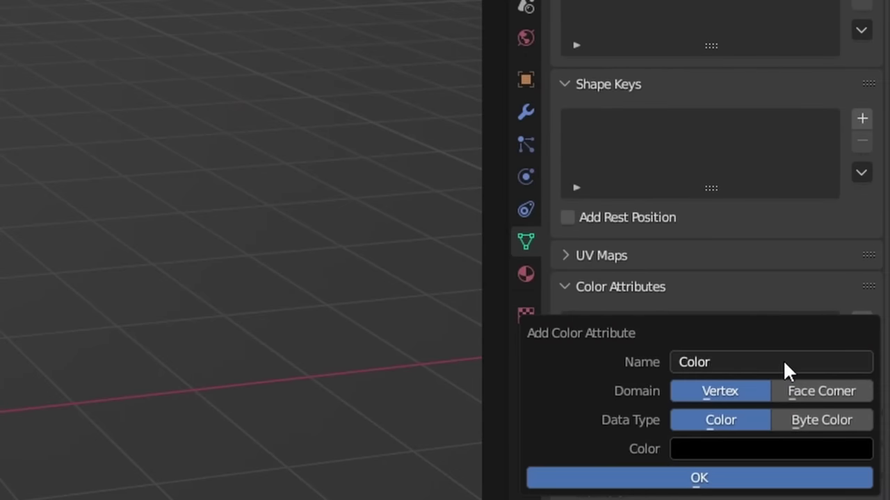
pyautogui.click(721, 480)
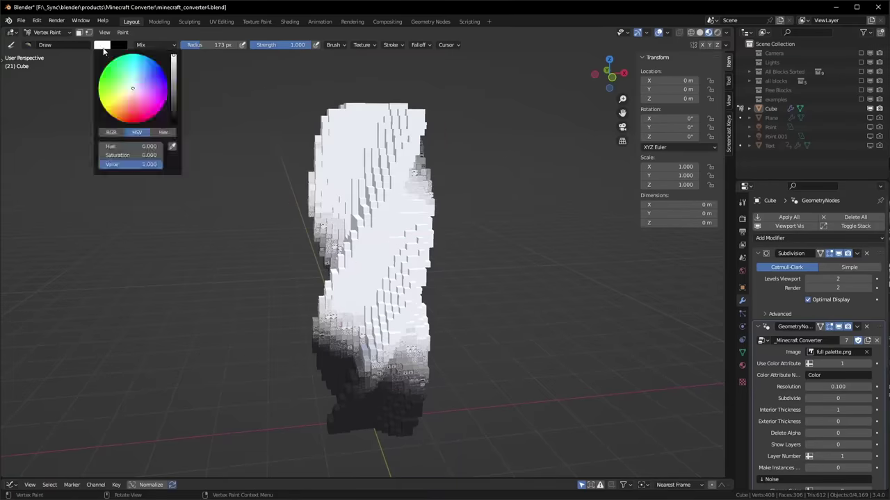
pyautogui.moveTo(368, 160)
pyautogui.mouseDown()
pyautogui.moveTo(310, 212)
pyautogui.moveTo(368, 326)
pyautogui.moveTo(377, 277)
pyautogui.moveTo(321, 279)
pyautogui.moveTo(536, 298)
pyautogui.mouseUp()
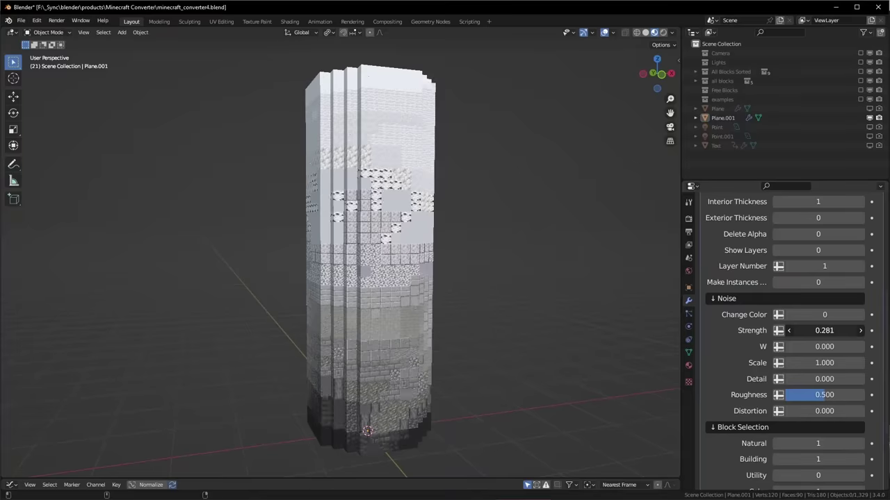
# Try different Noise Strength and Noise Scale values, settling Noise Strength at about 0.491.
pyautogui.moveTo(824, 330); pyautogui.dragTo(862, 330)
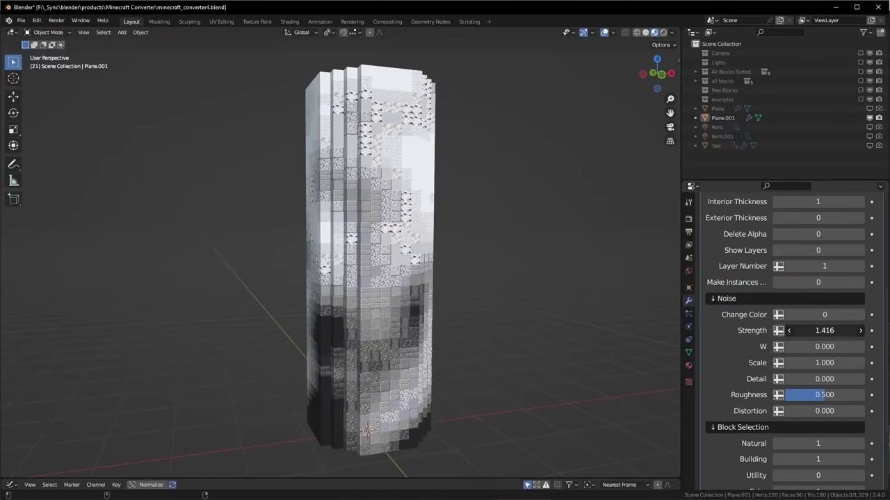
pyautogui.moveTo(824, 362)
pyautogui.mouseDown()
pyautogui.moveTo(838, 362)
pyautogui.moveTo(806, 362)
pyautogui.moveTo(816, 356)
pyautogui.mouseUp()
pyautogui.hotkey('ctrl', 'z')
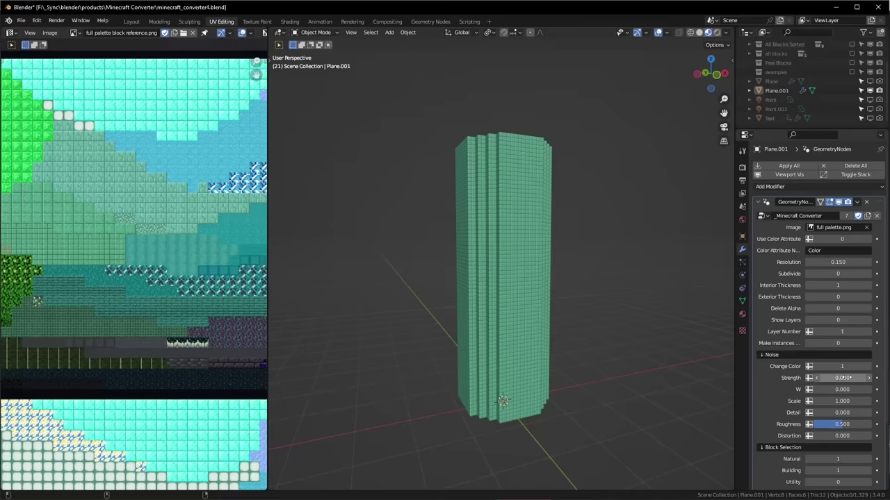
pyautogui.moveTo(841, 377); pyautogui.dragTo(831, 377)
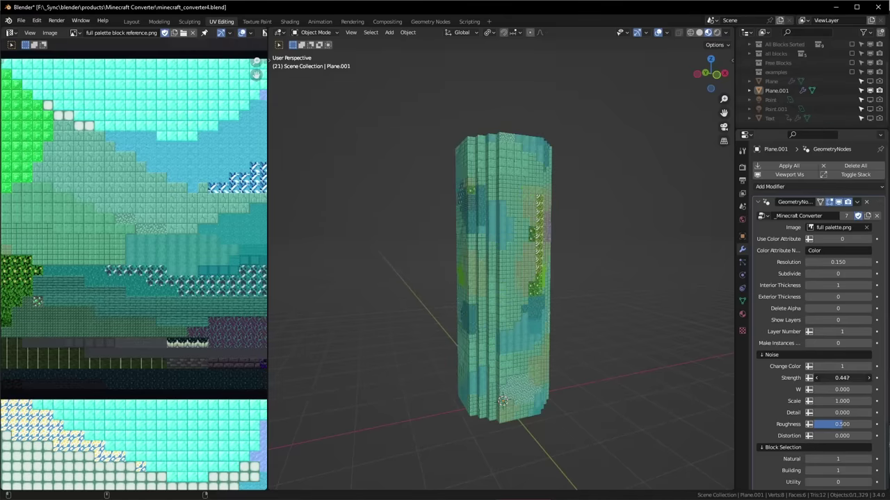
pyautogui.moveTo(500, 292); pyautogui.dragTo(520, 295, button='middle')
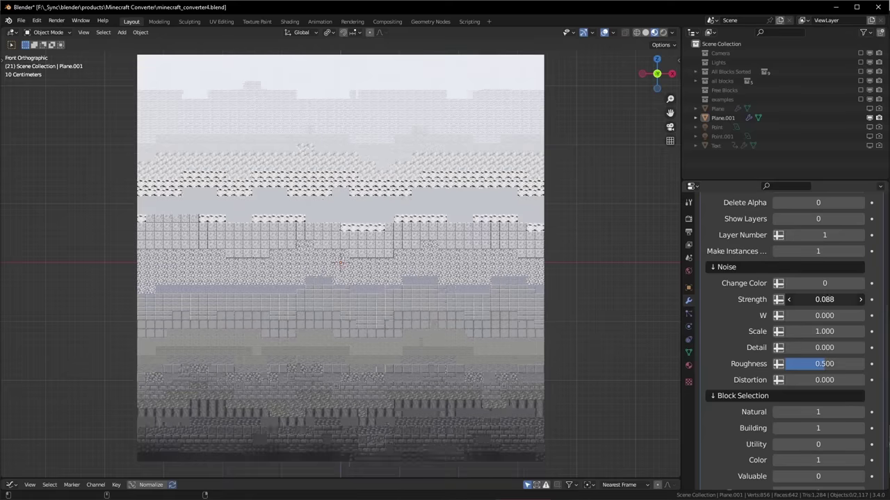
pyautogui.moveTo(824, 299); pyautogui.dragTo(860, 285)
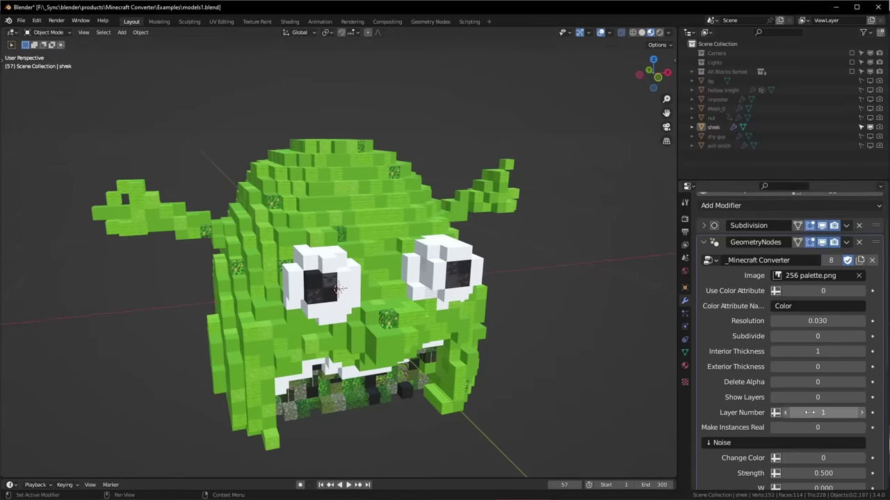
# Turn on layer-by-layer display and build the Shrek model up to layer 17.
pyautogui.click(861, 398)
pyautogui.click(862, 413)
pyautogui.click(862, 413)
pyautogui.moveTo(864, 415)
pyautogui.mouseDown()
pyautogui.moveTo(883, 416)
pyautogui.moveTo(878, 425)
pyautogui.mouseUp()
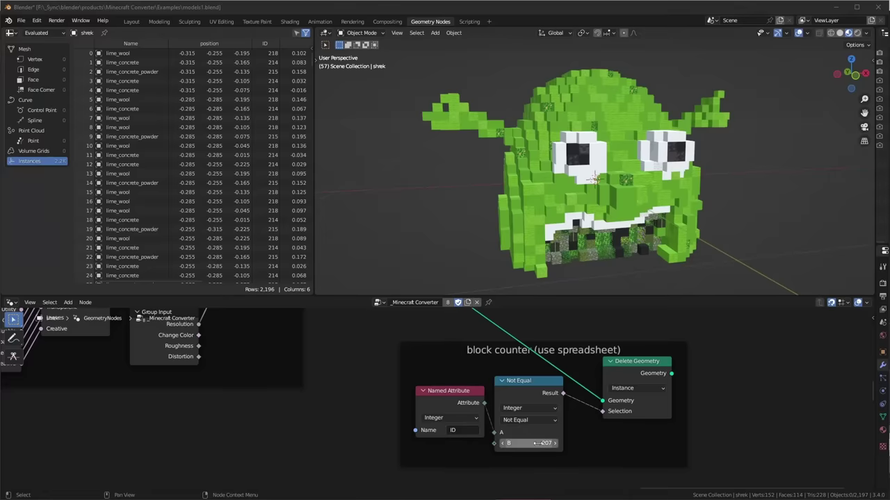
# Preview the Viewer output in the spreadsheet and set the Not Equal node's compared ID to 61.
pyautogui.doubleClick(536, 442)
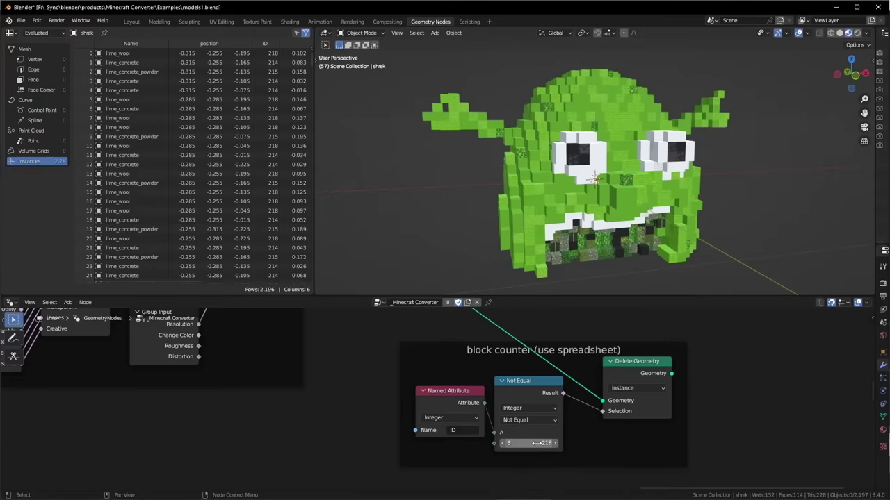
pyautogui.keyDown('ctrl'); pyautogui.keyDown('shift'); pyautogui.click(647, 388); pyautogui.keyUp('shift'); pyautogui.keyUp('ctrl')
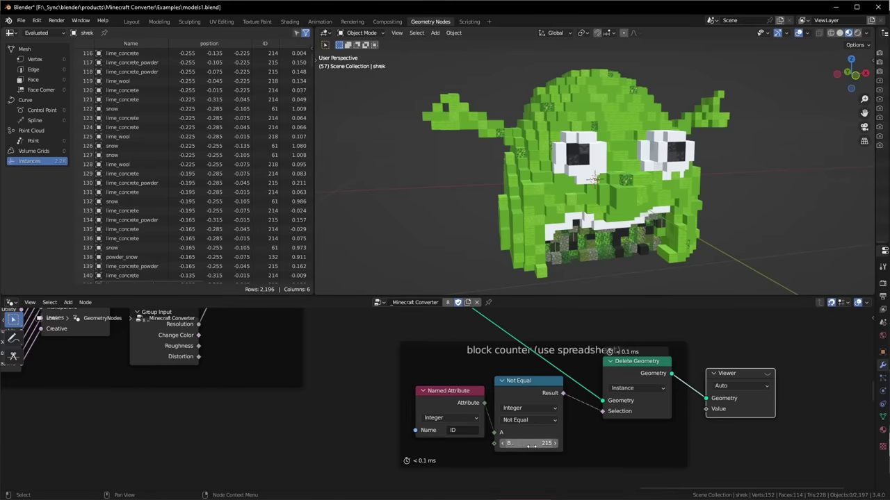
pyautogui.click(767, 373)
pyautogui.moveTo(537, 443); pyautogui.dragTo(486, 443)
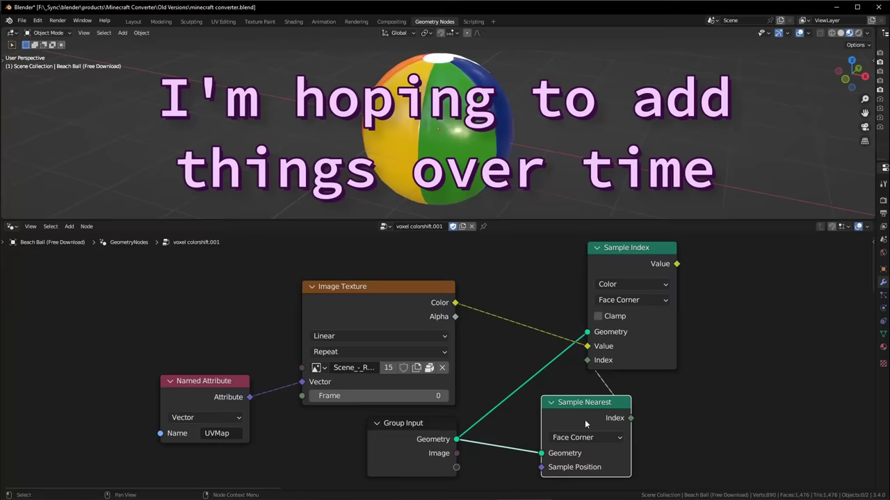
# Rearrange the Sample Nearest, Group Input and Named Attribute nodes, then merge the stair block's vertices.
pyautogui.moveTo(584, 407); pyautogui.dragTo(633, 400)
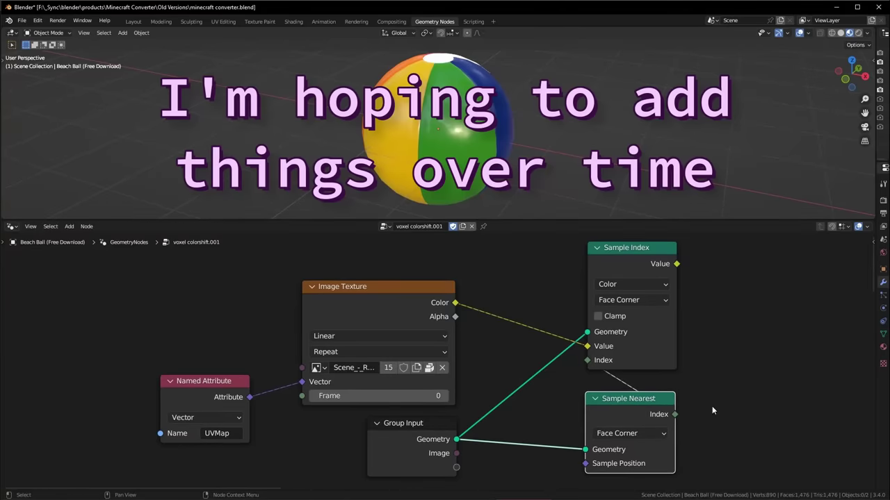
pyautogui.moveTo(416, 443); pyautogui.dragTo(414, 449)
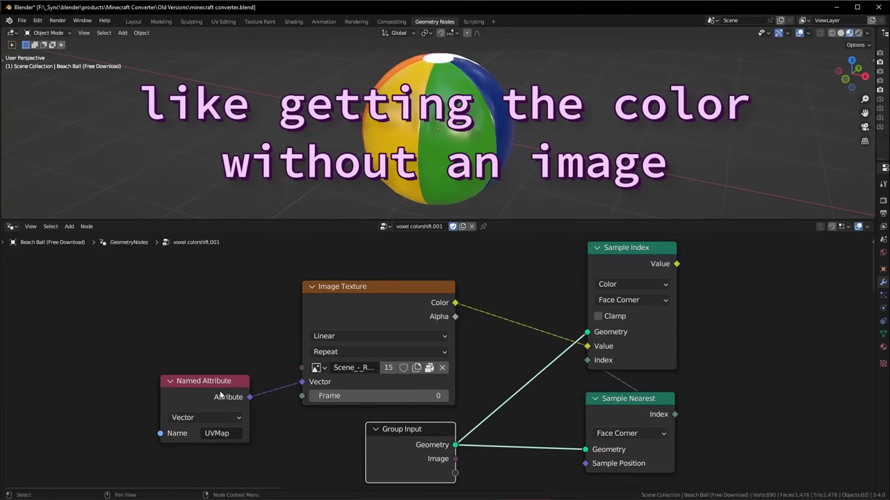
pyautogui.moveTo(228, 395); pyautogui.dragTo(233, 353)
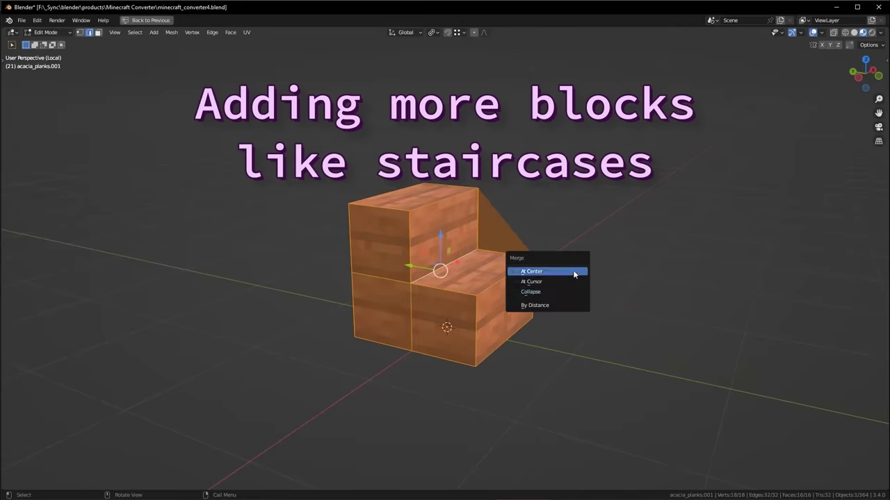
pyautogui.click(576, 272)
pyautogui.press('Tab')
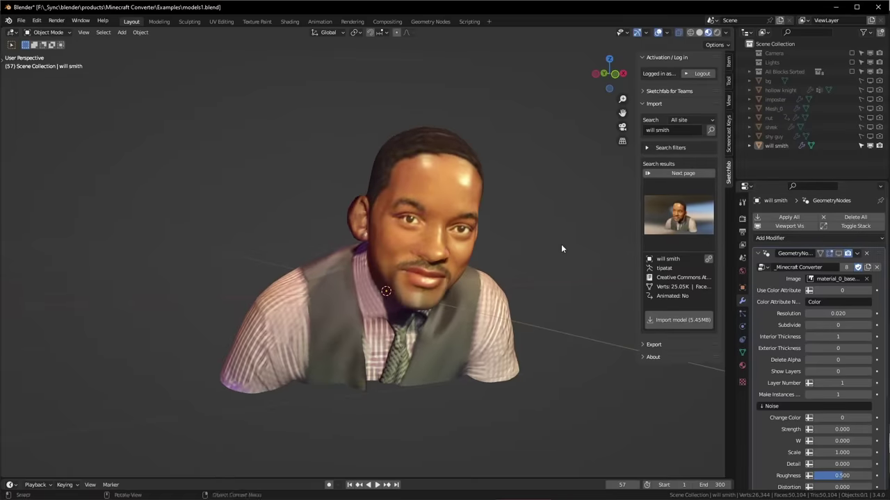
# Enable the voxel bust display, then search Sketchfab for 'face scan' and import a result.
pyautogui.click(838, 254)
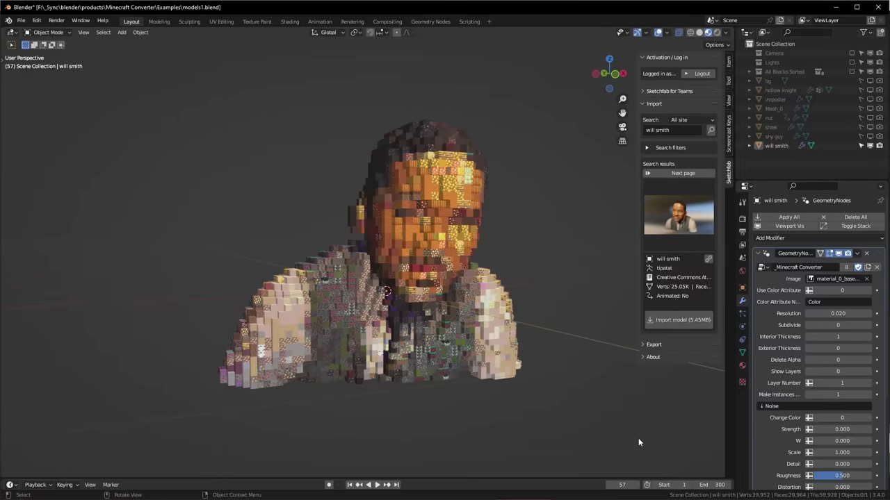
pyautogui.click(680, 130)
pyautogui.write('face scan')
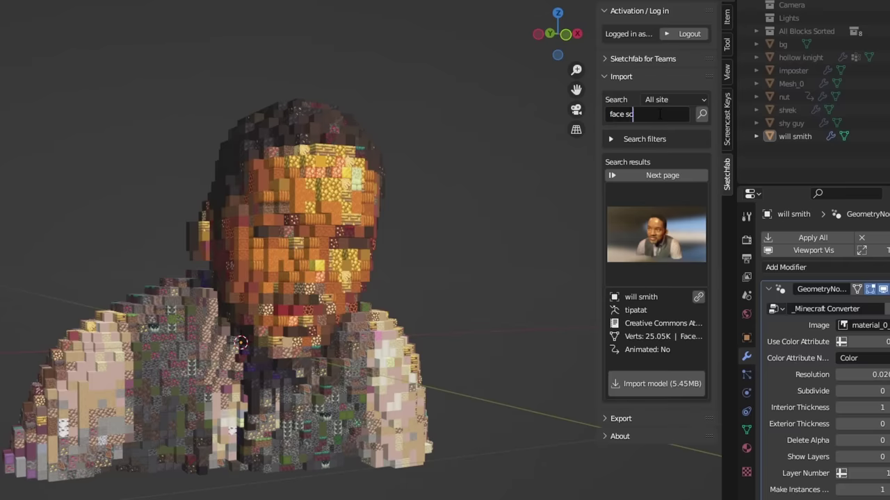
pyautogui.press('Return')
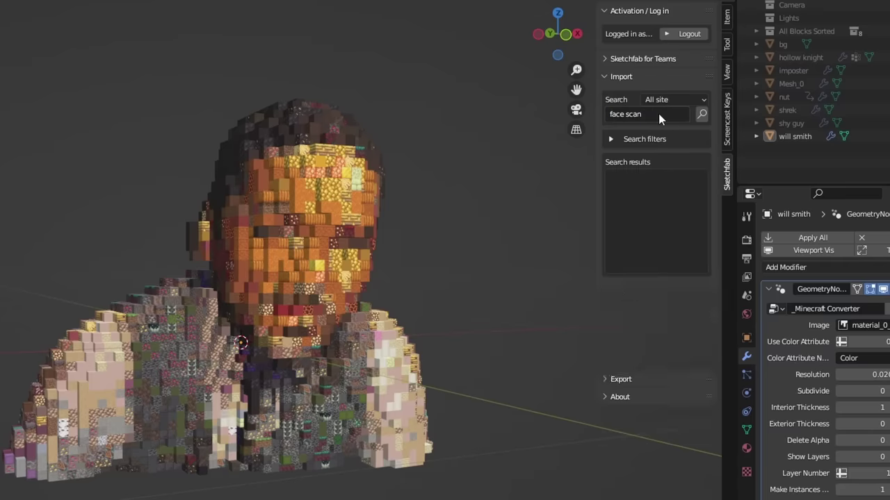
pyautogui.click(665, 225)
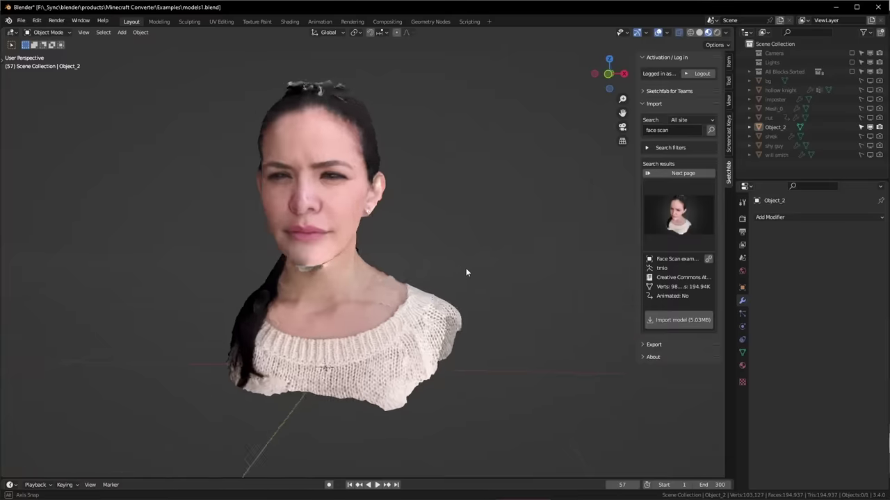
pyautogui.moveTo(466, 267); pyautogui.dragTo(462, 255, button='middle')
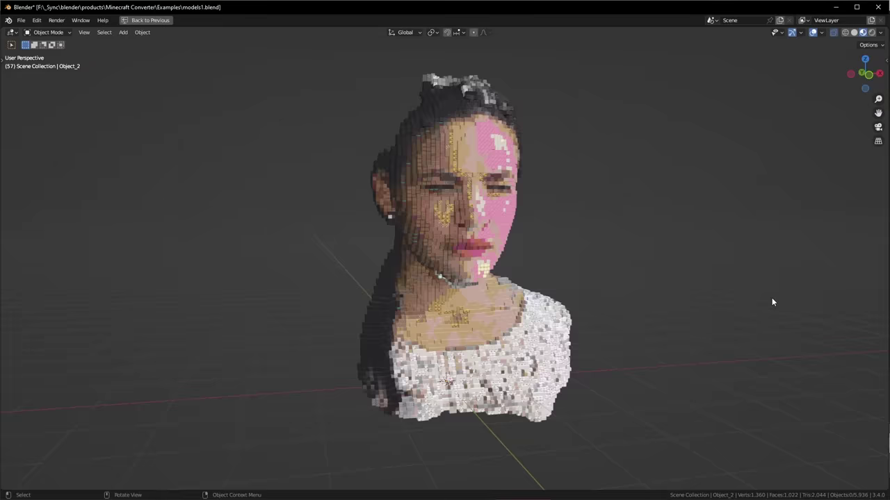
pyautogui.moveTo(771, 302); pyautogui.dragTo(735, 297, button='middle')
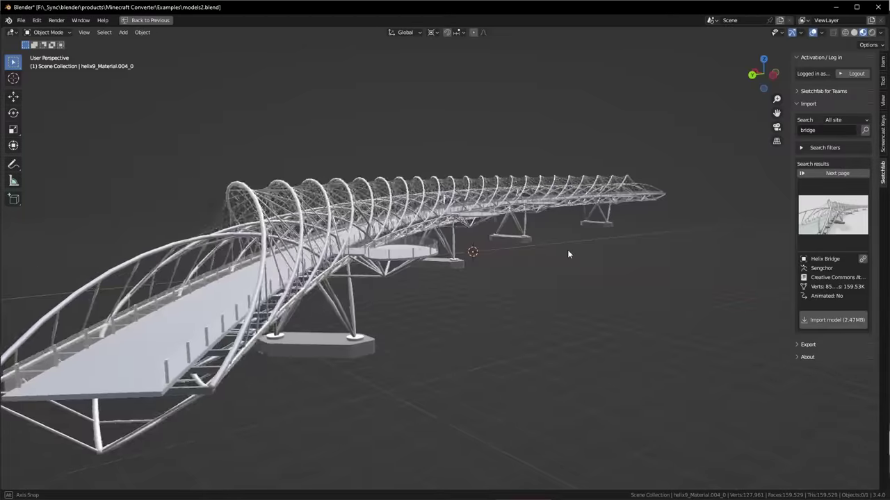
# Shift the bridge's UVs along X so its blocks take different textures.
pyautogui.moveTo(567, 250); pyautogui.dragTo(538, 255, button='middle')
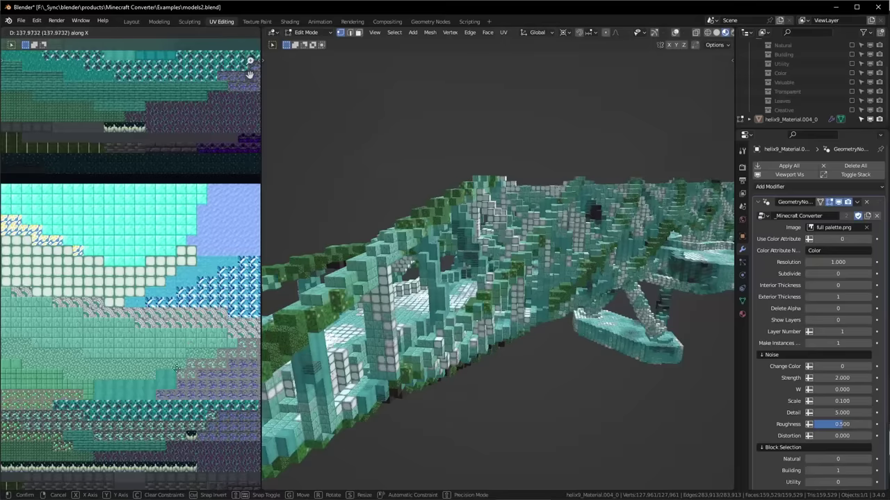
pyautogui.moveTo(202, 366); pyautogui.dragTo(33, 362)
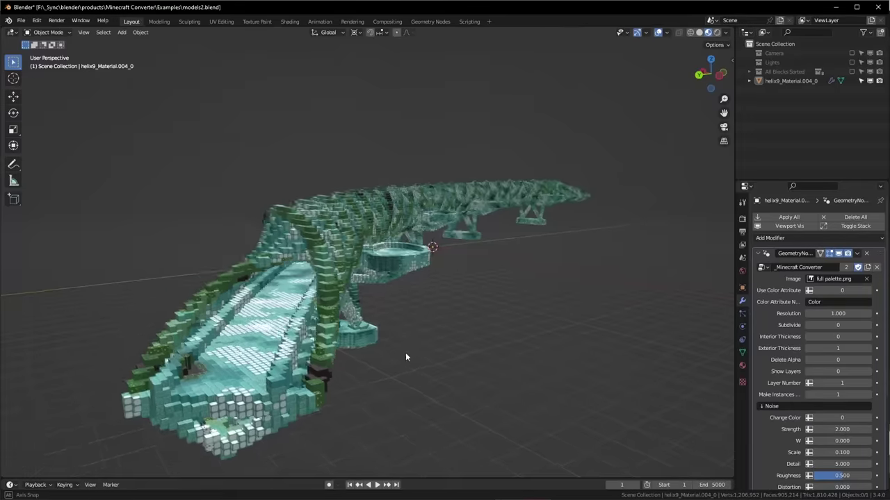
pyautogui.moveTo(405, 352)
pyautogui.mouseDown(button='middle')
pyautogui.moveTo(332, 355)
pyautogui.moveTo(413, 351)
pyautogui.mouseUp(button='middle')
# Maximise the viewport and use Walk Navigation to move forward into the bridge tunnel.
pyautogui.hotkey('ctrl', 'space')
pyautogui.scroll(10, 495, 346)
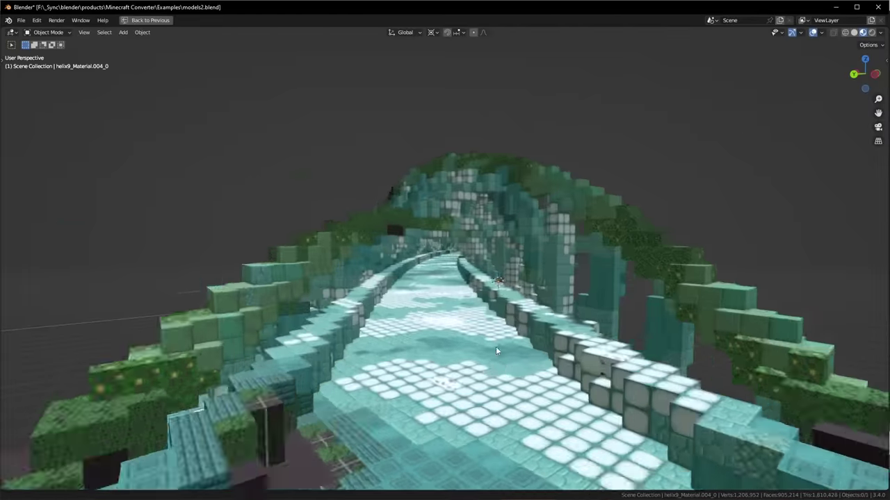
pyautogui.press('F3')
pyautogui.write('walk')
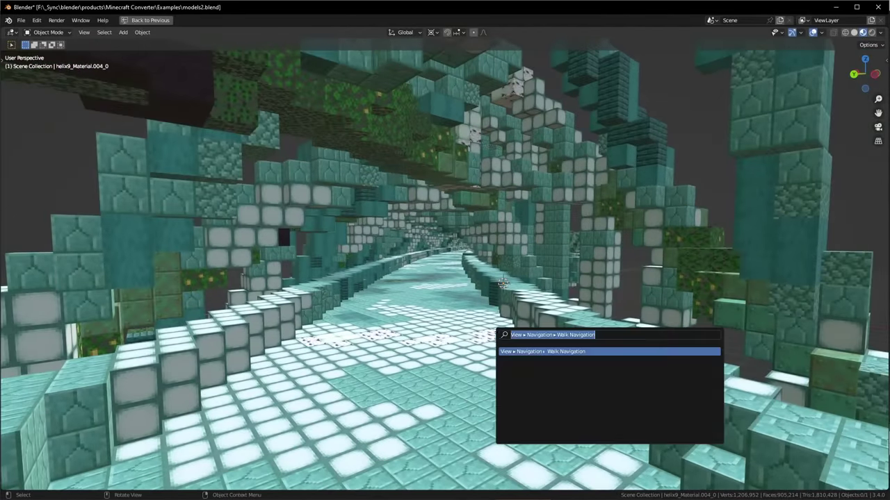
pyautogui.press('Return')
pyautogui.press('w')
pyautogui.moveTo(508, 300)
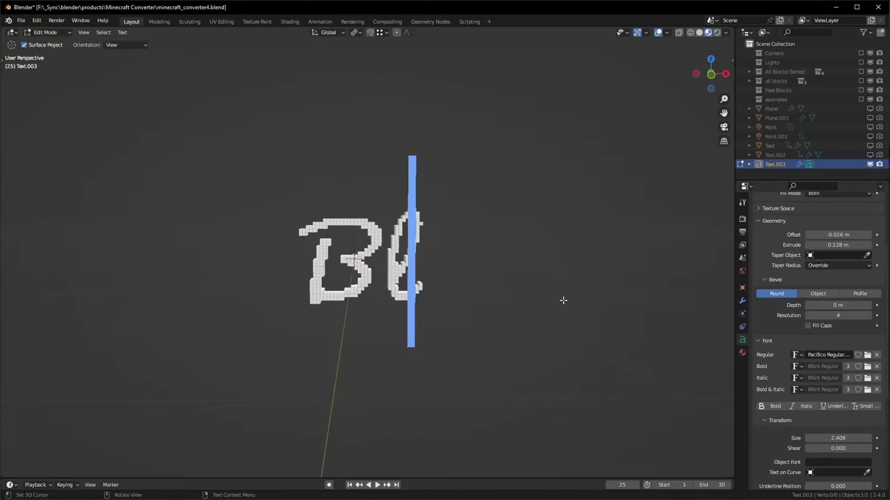
# Type 'ockBlender' to complete BlockBlender, then scale and move the text's UVs along X and Y.
pyautogui.write('ock')
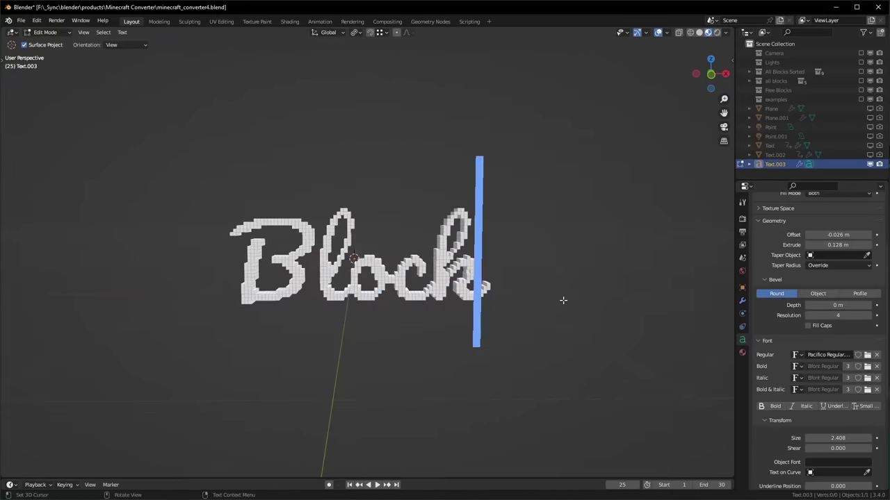
pyautogui.write('Blender')
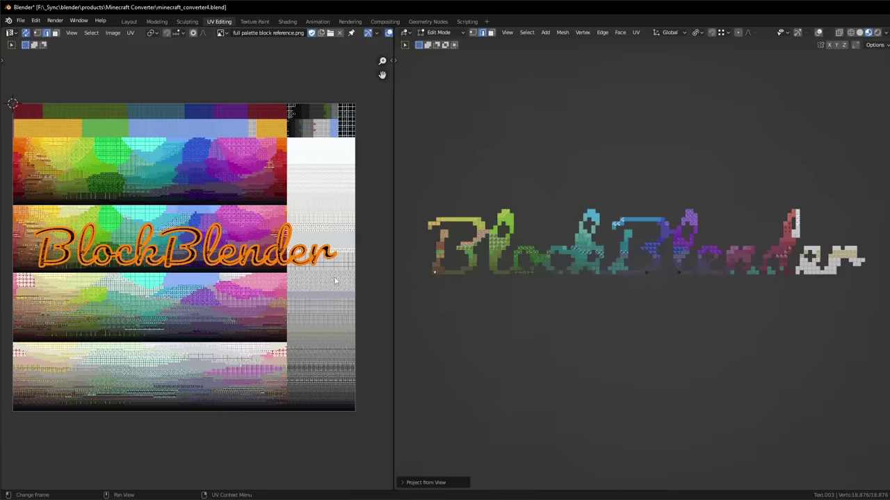
pyautogui.press('g')
pyautogui.click(239, 286)
pyautogui.press('s')
pyautogui.press('x')
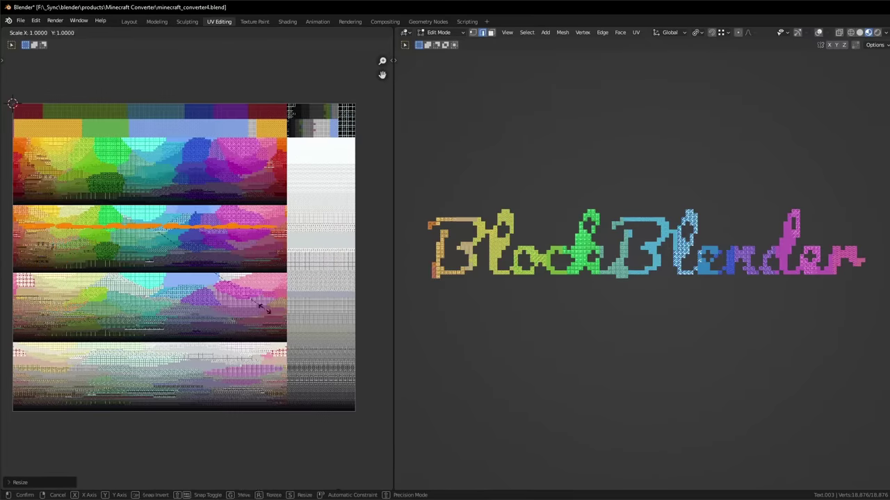
pyautogui.press('g')
pyautogui.press('y')
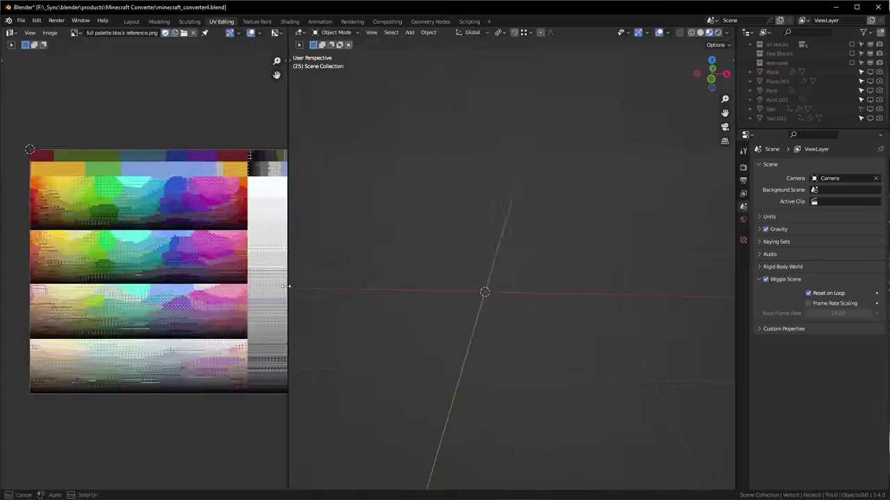
pyautogui.press('g')
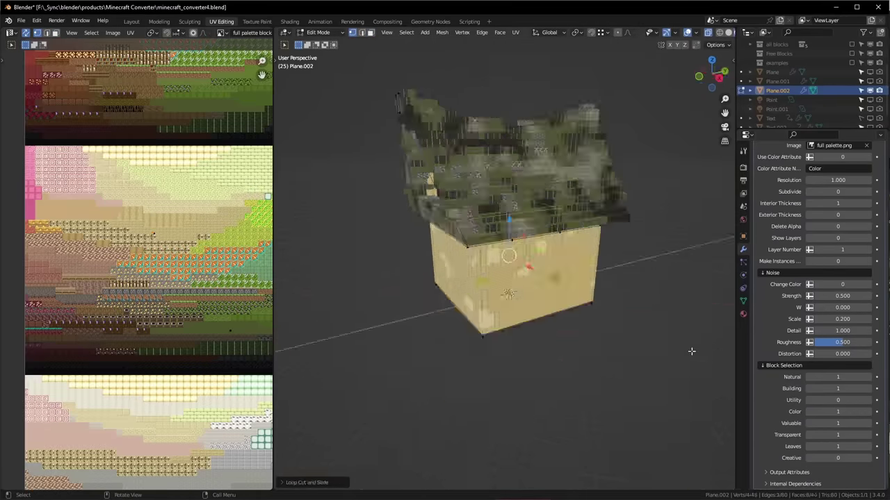
# Confirm the UV resize and raise the voxel house's top geometry into a tall tower.
pyautogui.click(25, 434)
pyautogui.moveTo(486, 278); pyautogui.dragTo(458, 287, button='middle')
pyautogui.press('g')
pyautogui.click(536, 172)
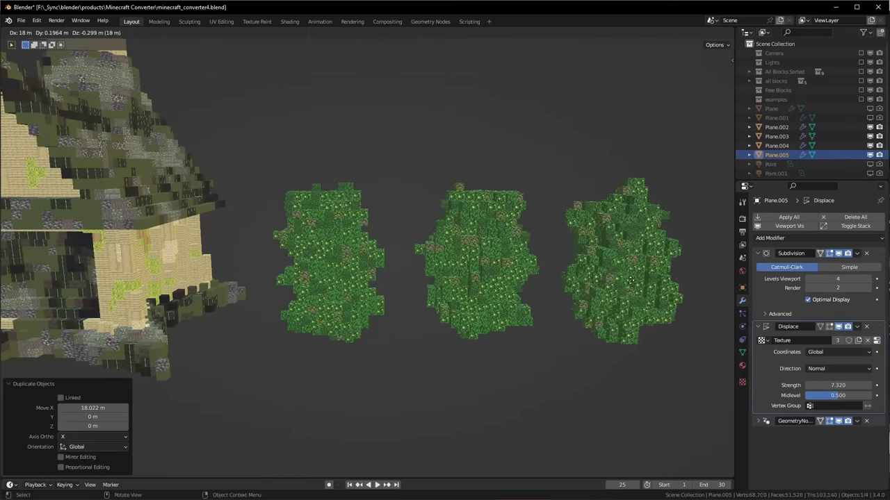
pyautogui.scroll(-5, 486, 315)
pyautogui.moveTo(396, 314); pyautogui.dragTo(433, 316, button='middle')
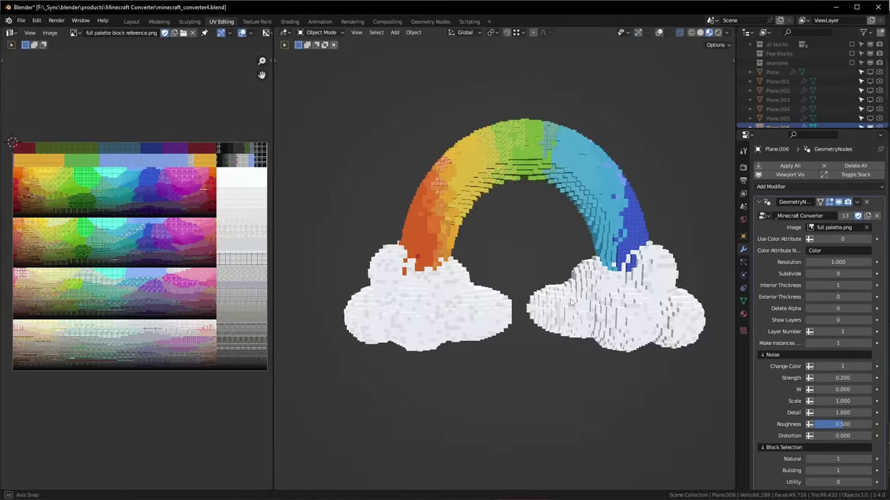
pyautogui.moveTo(556, 306); pyautogui.dragTo(577, 304, button='middle')
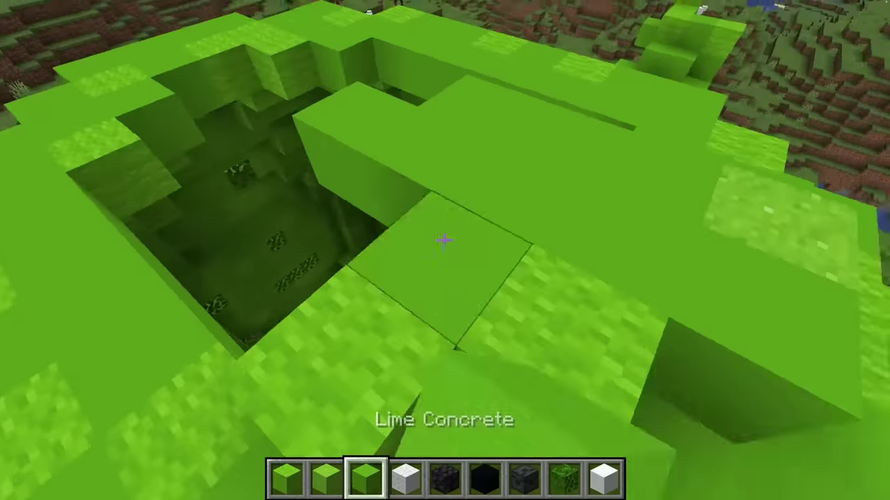
# Select the Snow Block in the hotbar and place it on the lime-concrete build.
pyautogui.scroll(1, 444, 240)
pyautogui.scroll(-8, 444, 240)
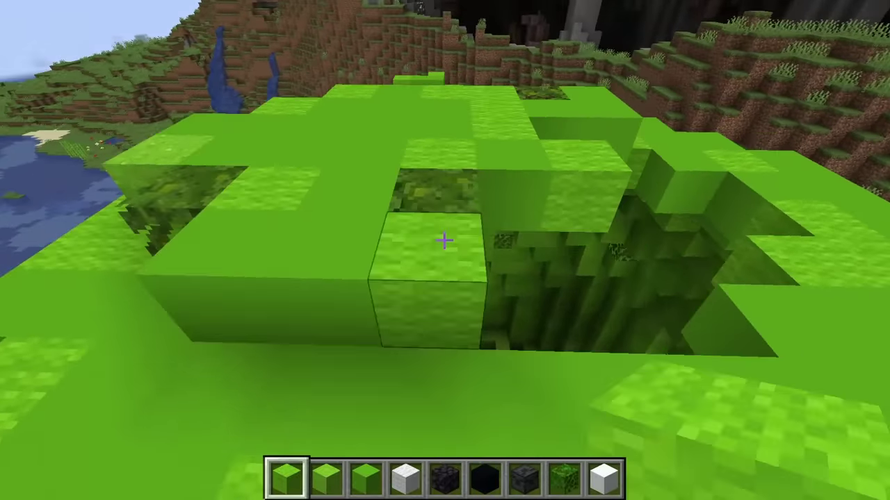
pyautogui.scroll(1, 444, 240)
pyautogui.rightClick(444, 240)
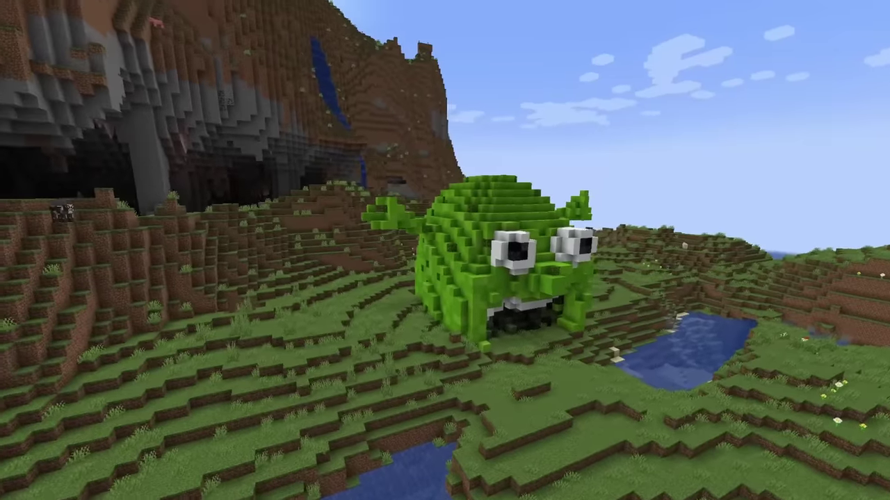